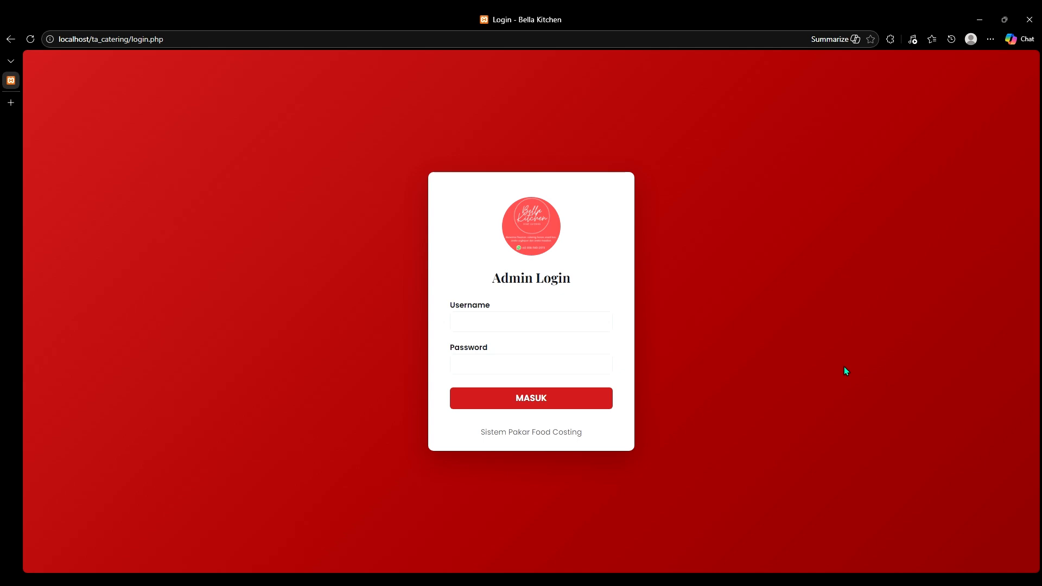
# Step: Sign in with the administrator account and go to the Data Bahan ingredient page
pyautogui.click(579, 330)
pyautogui.write('admin')
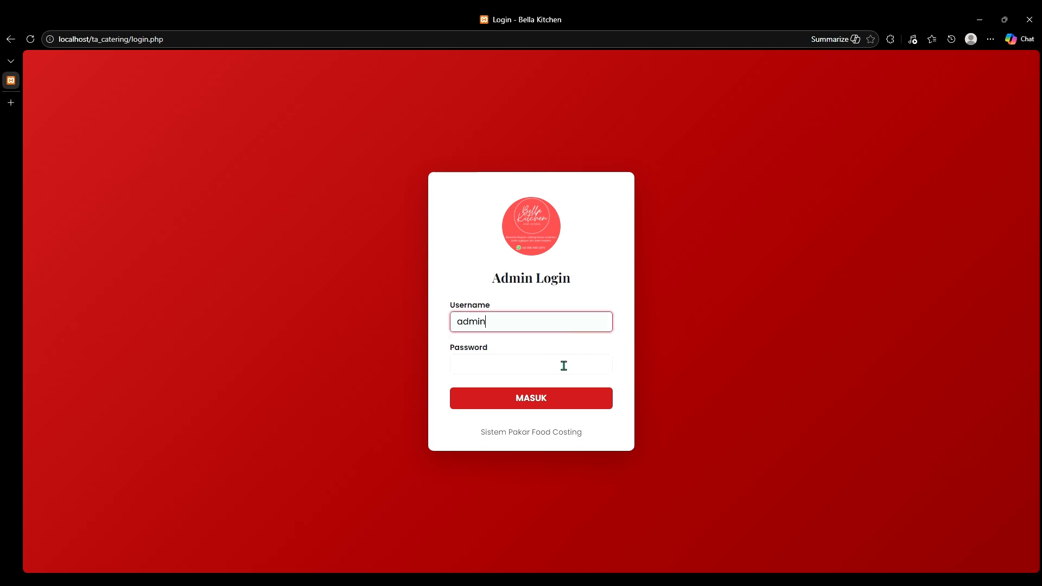
pyautogui.click(555, 373)
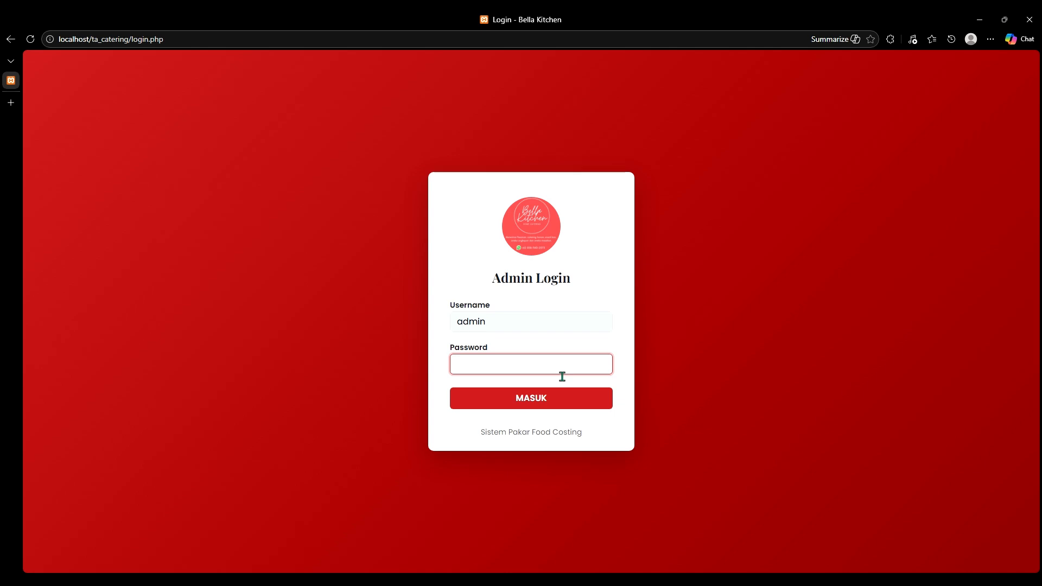
pyautogui.write('ad')
pyautogui.click(561, 397)
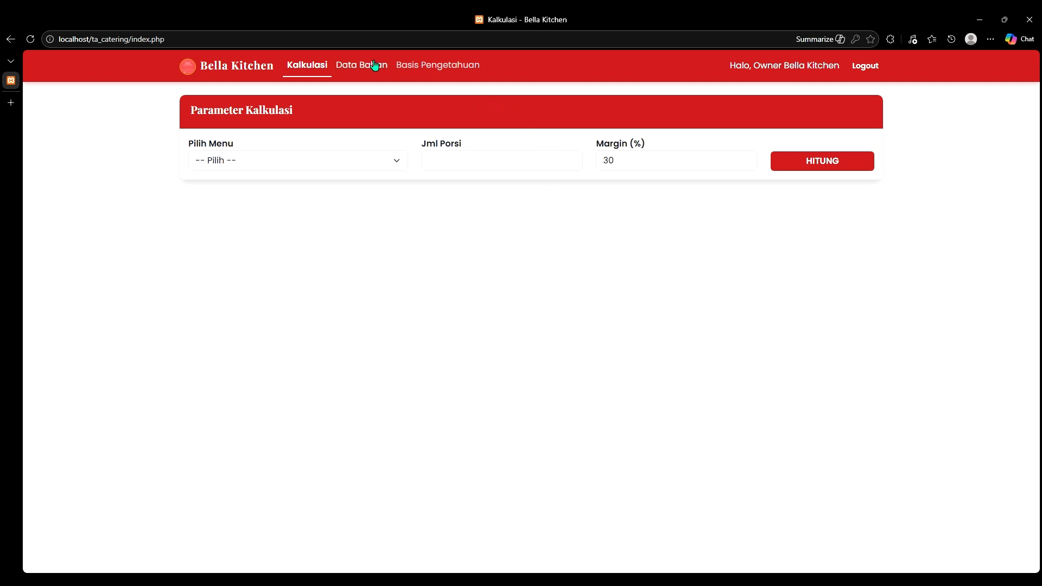
pyautogui.click(429, 66)
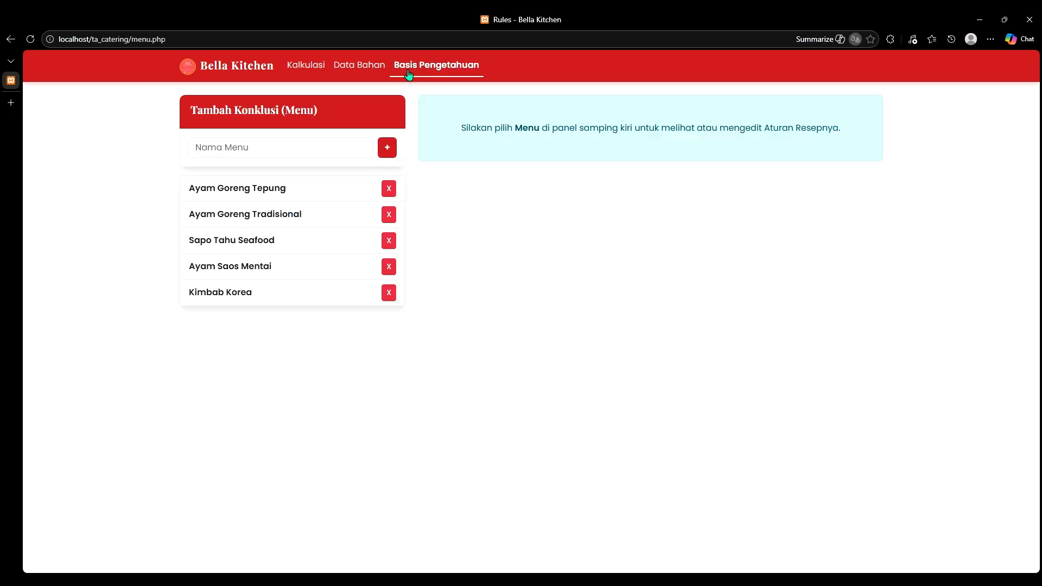
pyautogui.click(373, 73)
# Step: Add ingredient Madu Murni with unit liter and price Rp 150000
pyautogui.click(346, 167)
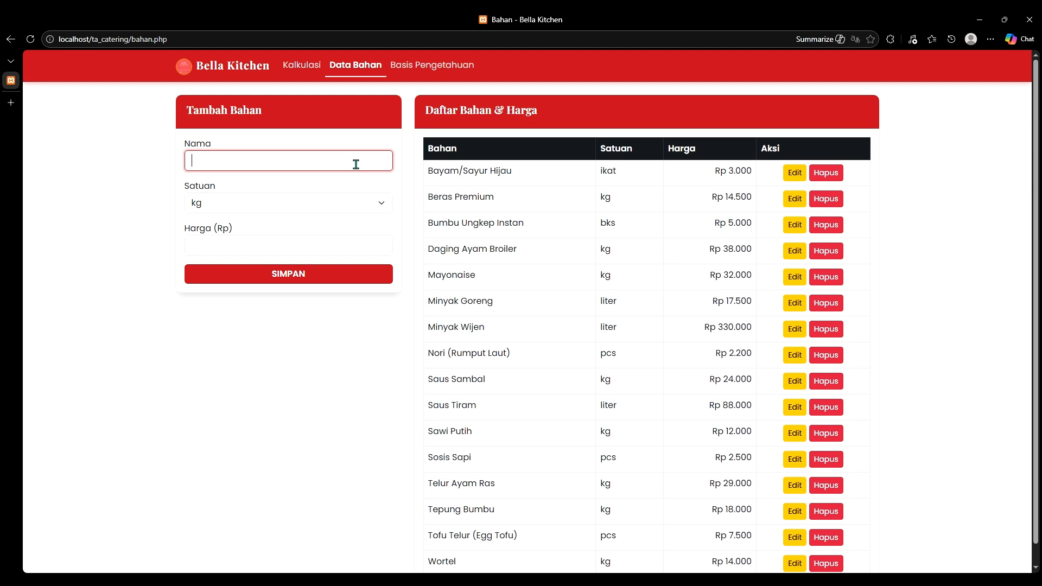
pyautogui.write('Madu Murni')
pyautogui.press('Tab')
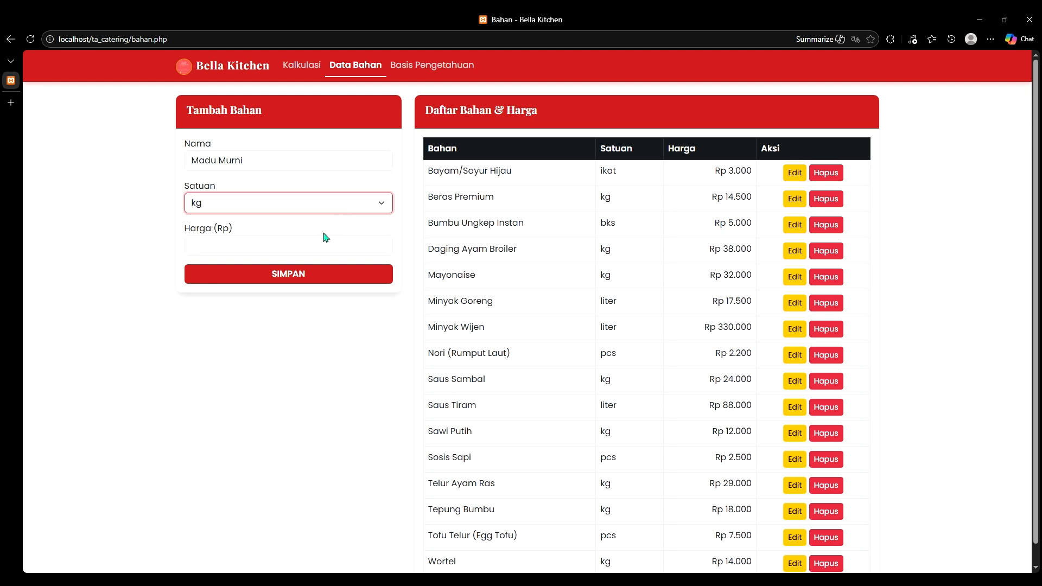
pyautogui.press('Down')
pyautogui.click(303, 245)
pyautogui.write('15000')
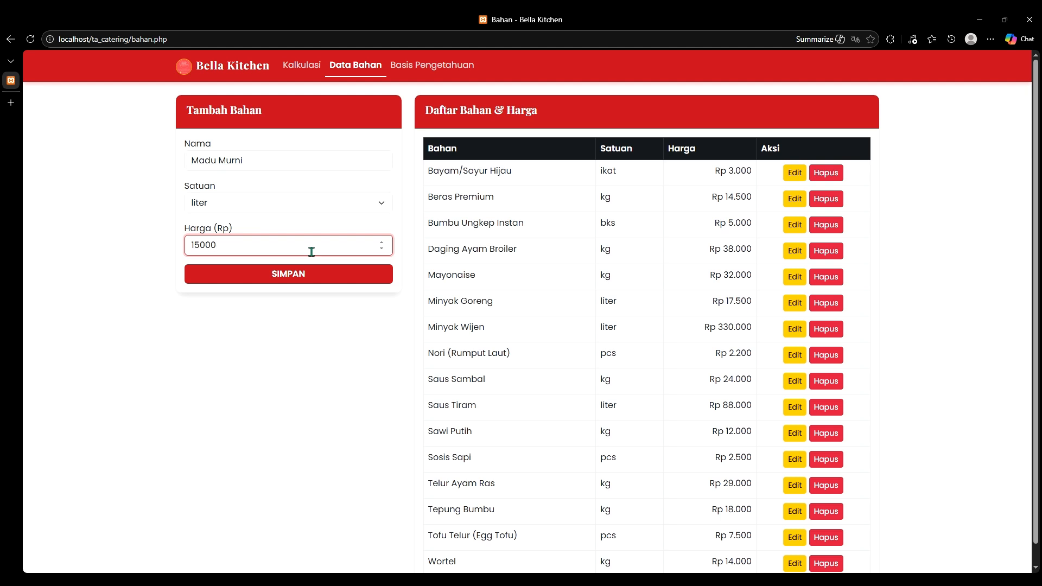
pyautogui.write('0')
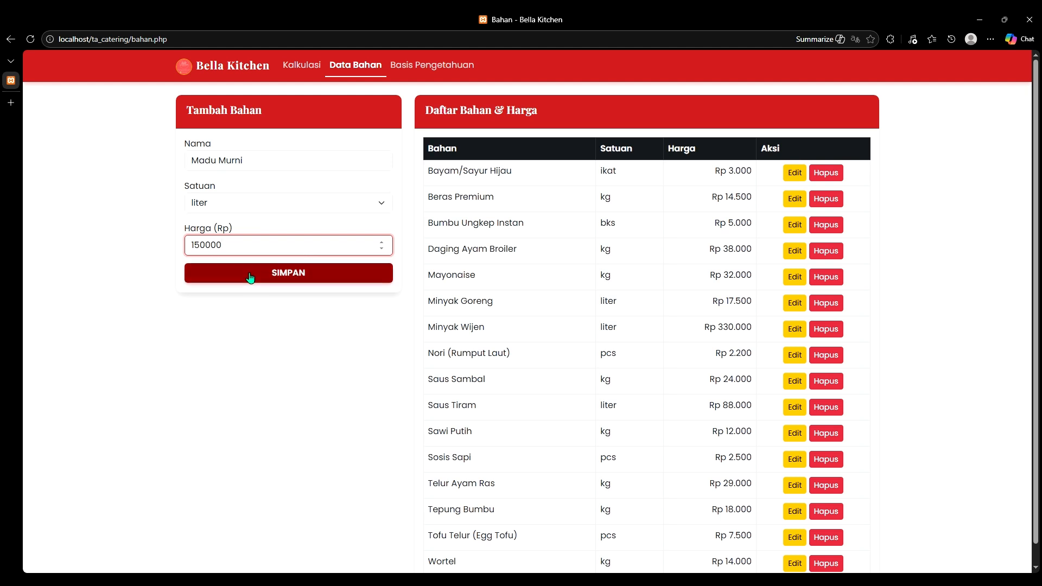
pyautogui.click(250, 277)
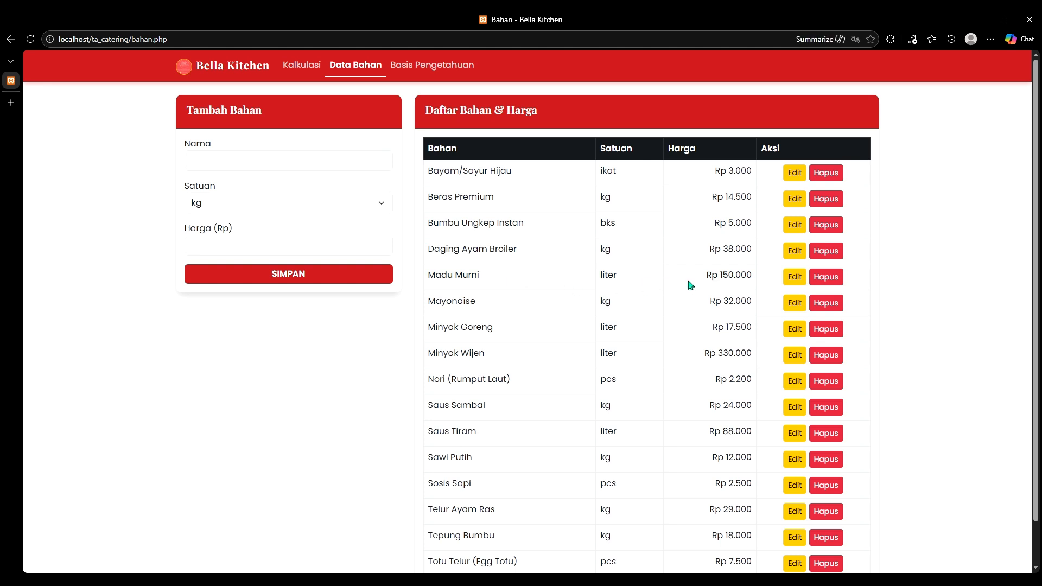
# Step: Add ingredient Kecap Manis with unit liter and price Rp 32000
pyautogui.scroll(-1, 713, 338)
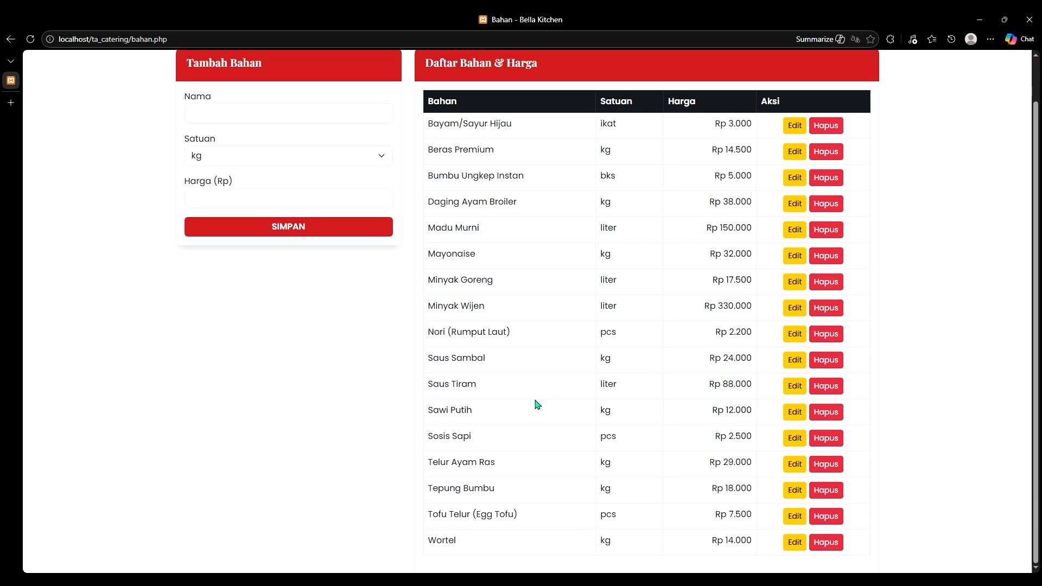
pyautogui.scroll(1, 563, 459)
pyautogui.click(282, 163)
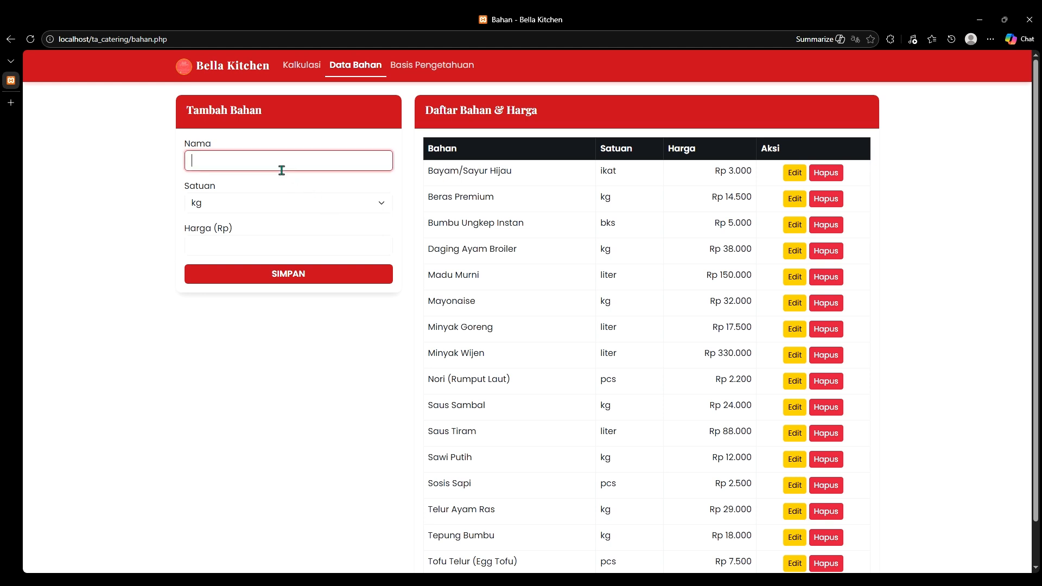
pyautogui.write('Kecap Manis')
pyautogui.click(294, 207)
pyautogui.press('l')
pyautogui.click(262, 249)
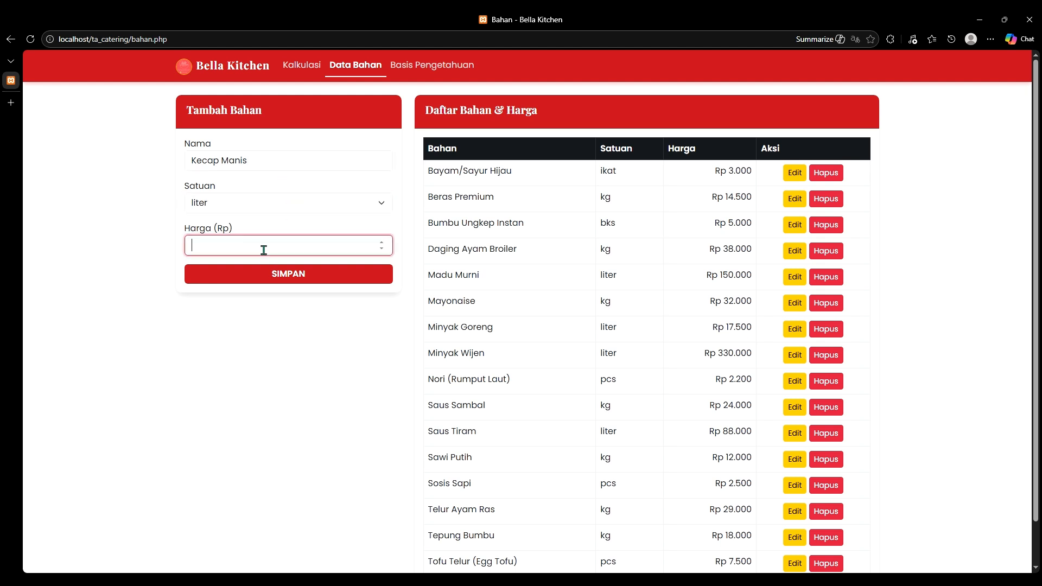
pyautogui.write('32000')
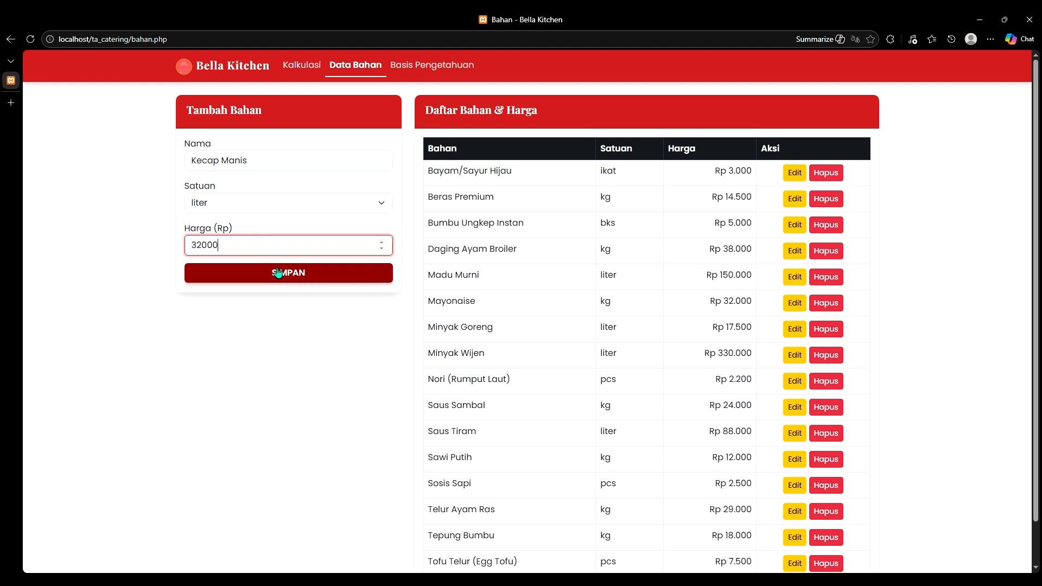
pyautogui.click(278, 273)
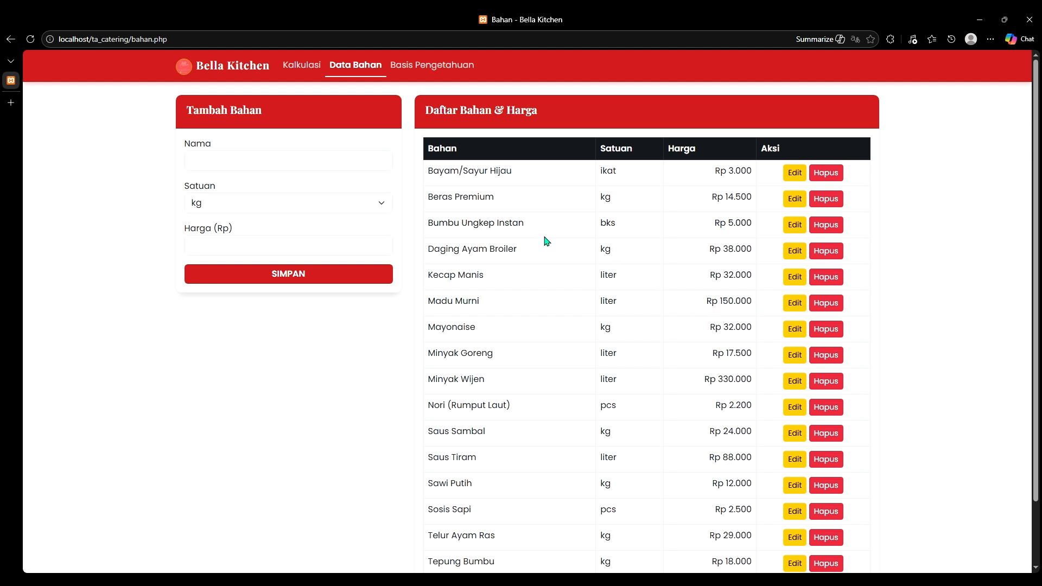
# Step: Add ingredient Bumbu Halus Komplit in kg at price Rp 45000
pyautogui.click(261, 159)
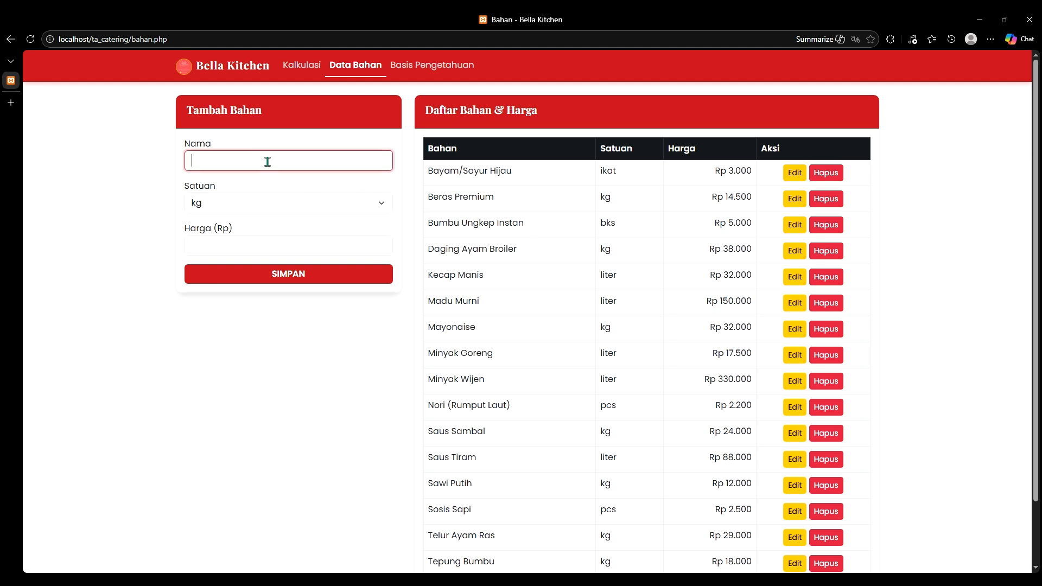
pyautogui.write('Bumbu Halus Komplin')
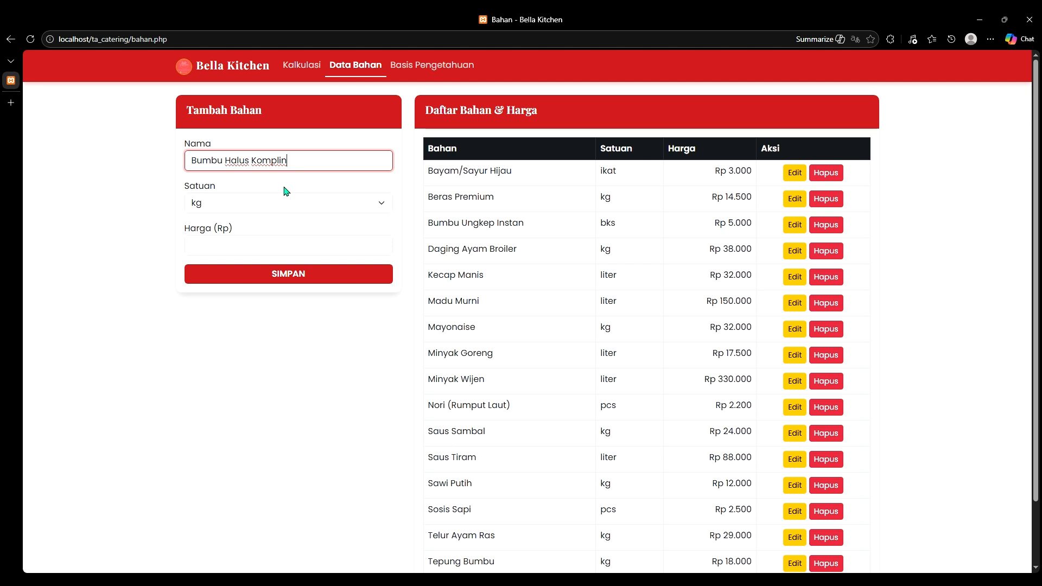
pyautogui.press('BackSpace')
pyautogui.write('t')
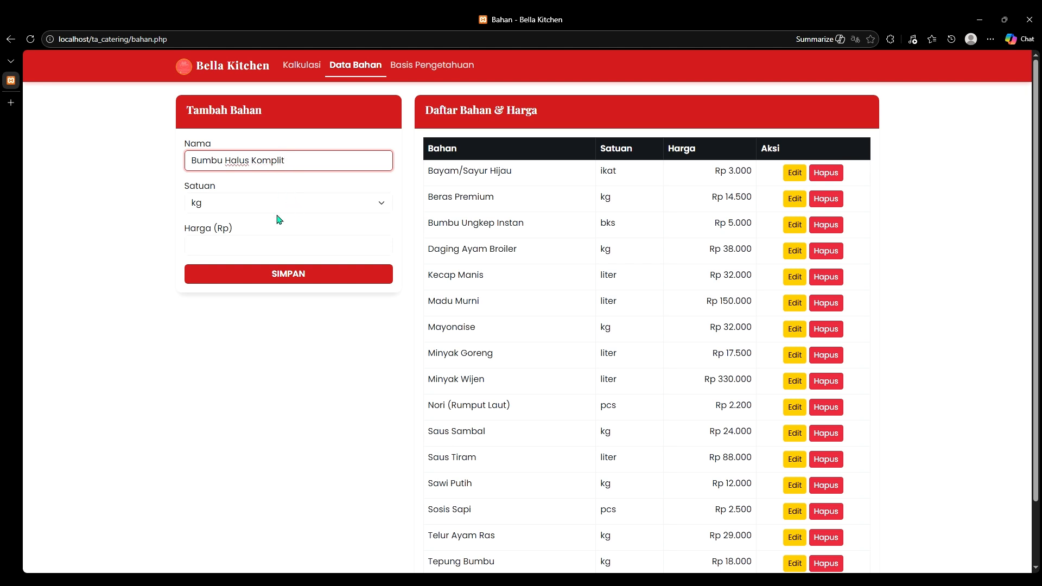
pyautogui.click(281, 244)
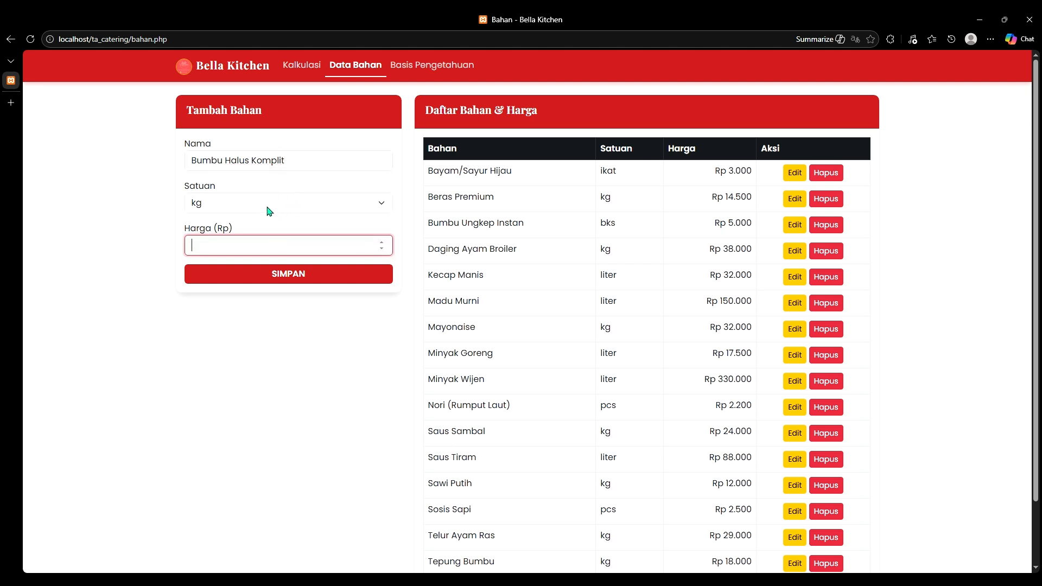
pyautogui.write('45000')
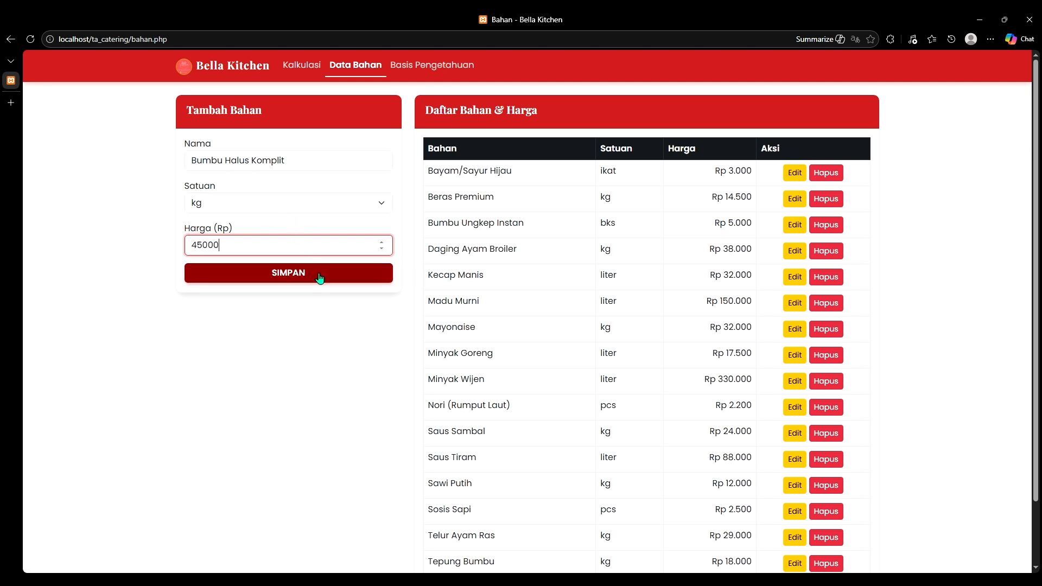
pyautogui.click(320, 278)
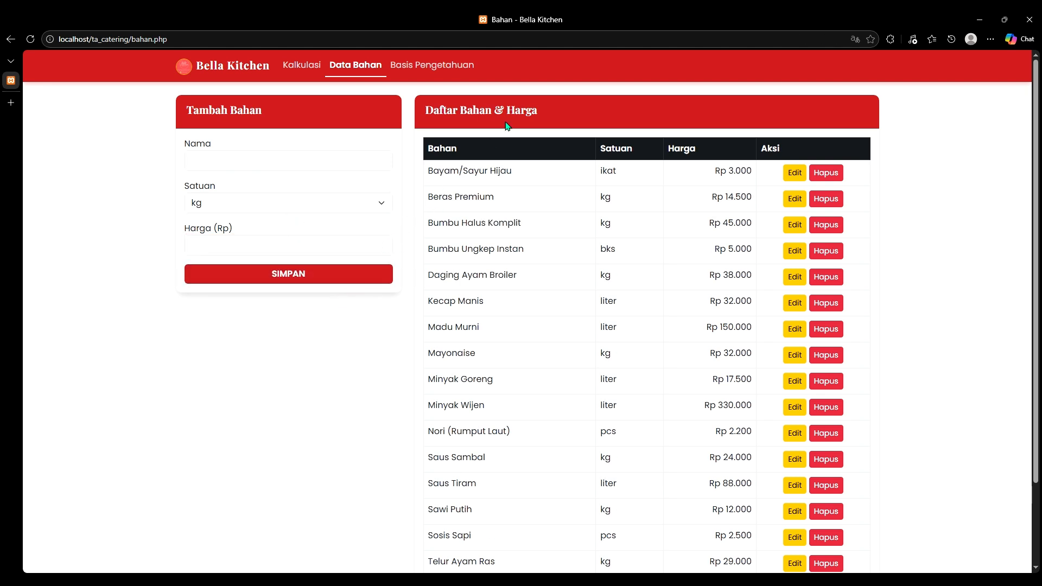
# Step: Check the ingredient list and search it for 'ayam'
pyautogui.scroll(-1, 580, 246)
pyautogui.scroll(-1, 581, 246)
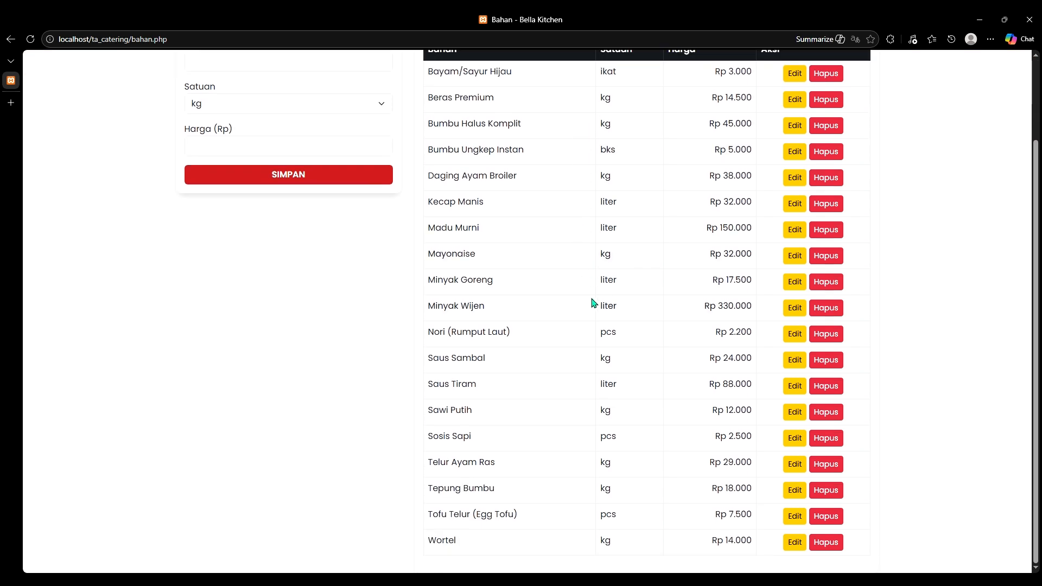
pyautogui.scroll(2, 522, 440)
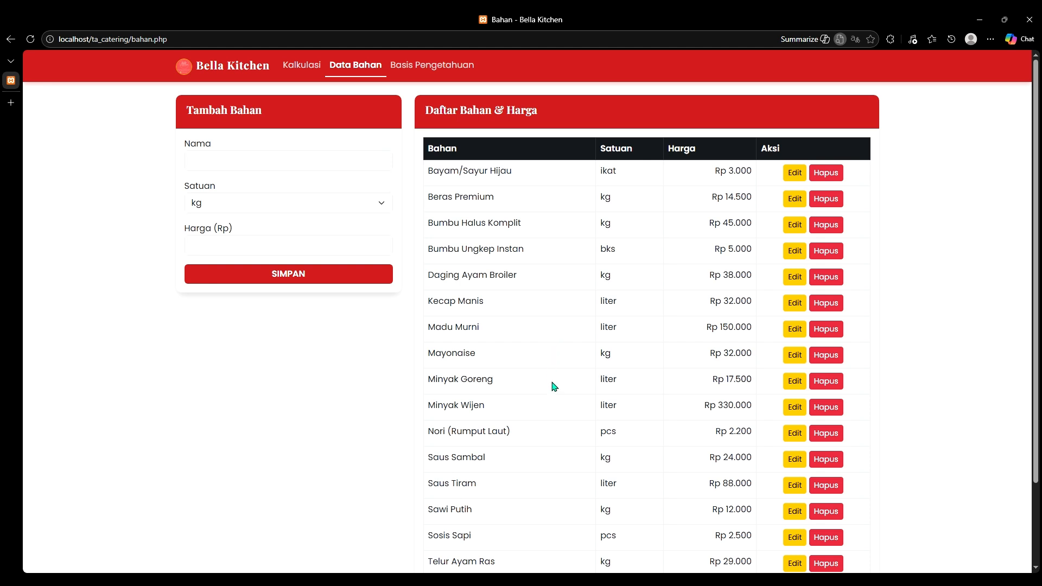
pyautogui.write('ayam')
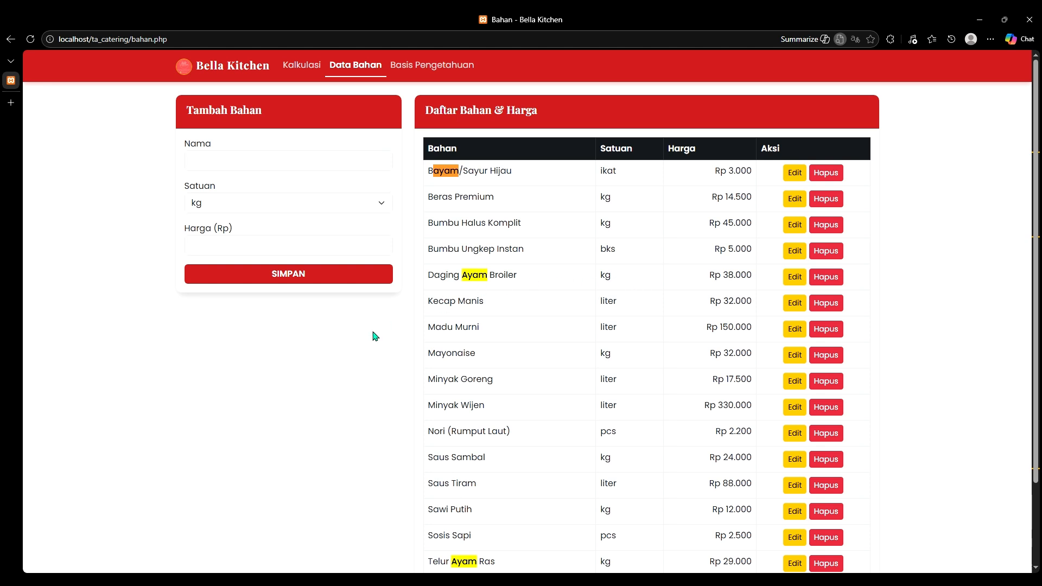
# Step: Create a new menu named Ayam Bakar Madu in Basis Pengetahuan
pyautogui.click(456, 66)
pyautogui.click(311, 154)
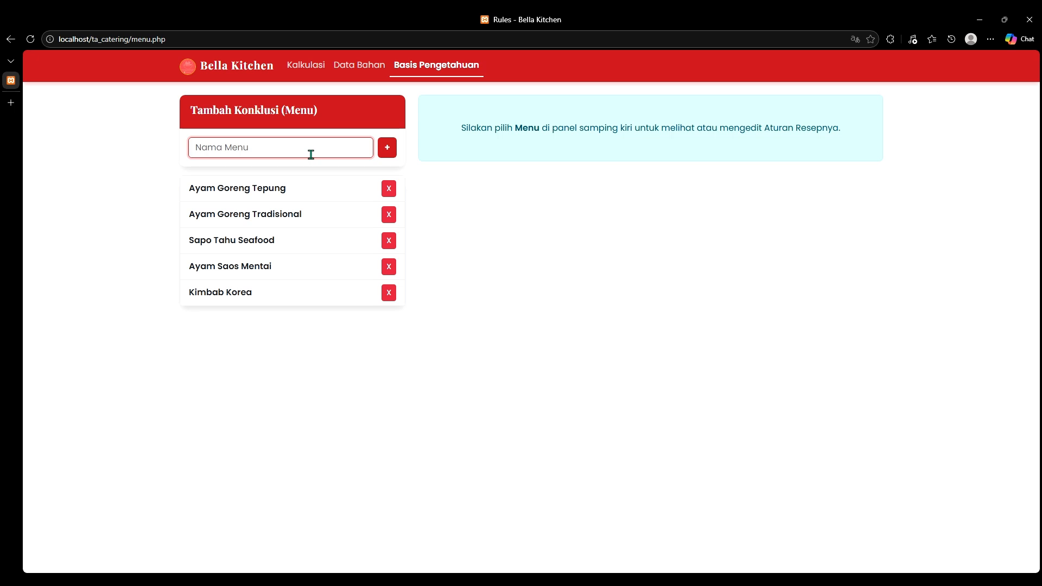
pyautogui.write('Ayam Bakar Madu')
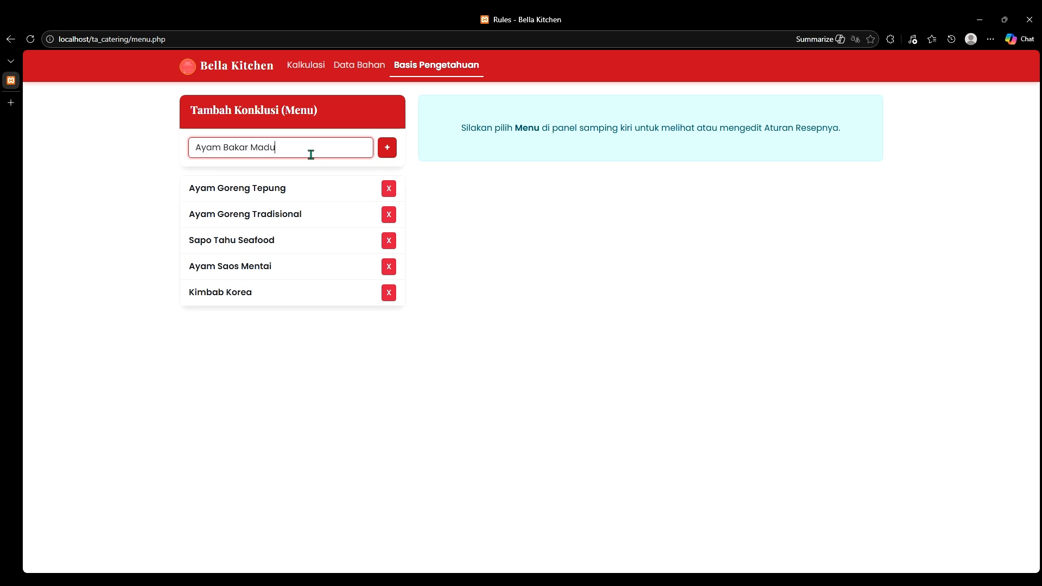
pyautogui.click(387, 155)
# Step: Add a 0.200 kg Daging Ayam Broiler rule to Ayam Bakar Madu
pyautogui.click(255, 320)
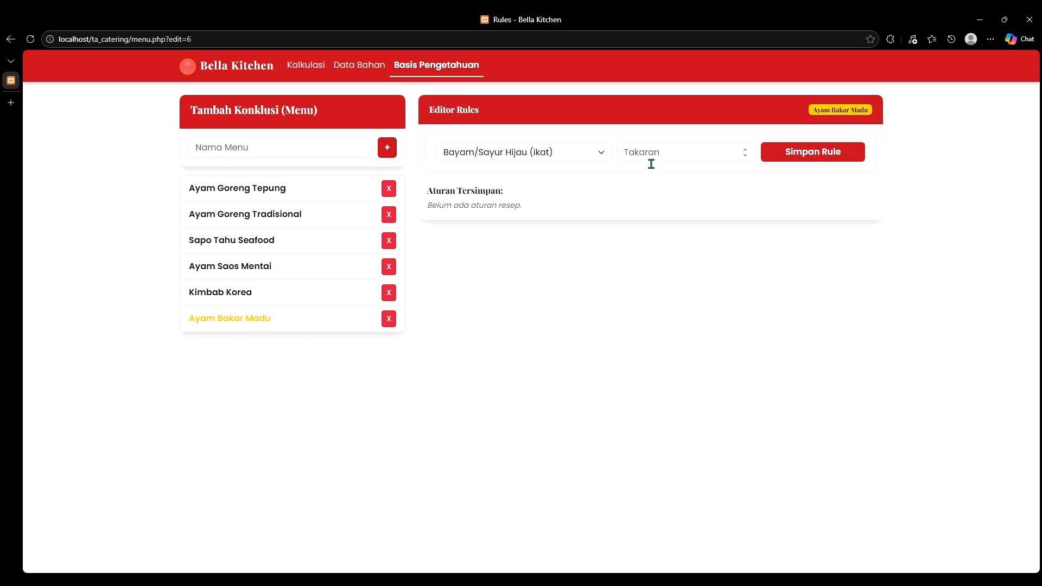
pyautogui.click(582, 156)
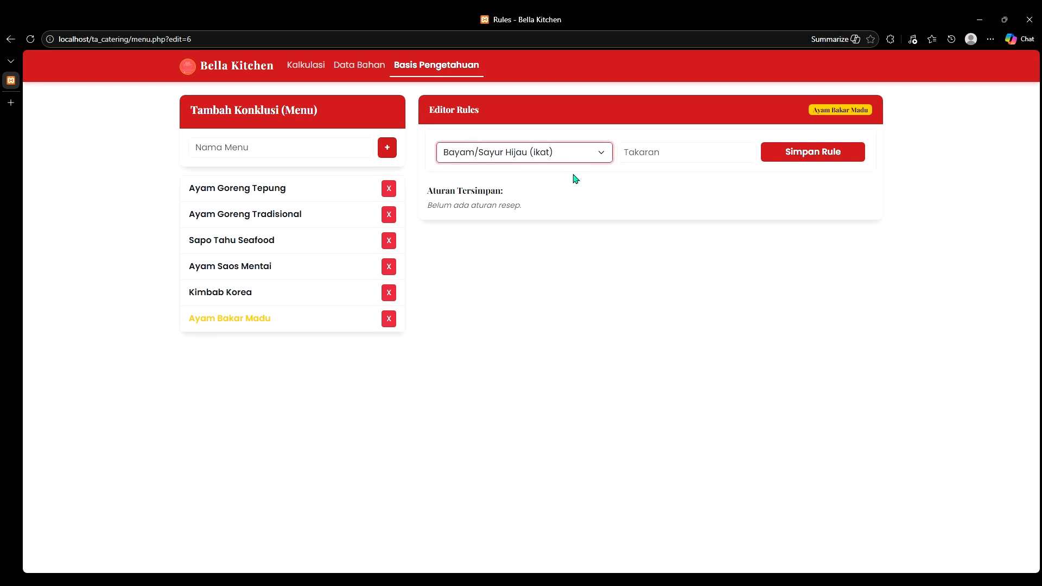
pyautogui.click(554, 247)
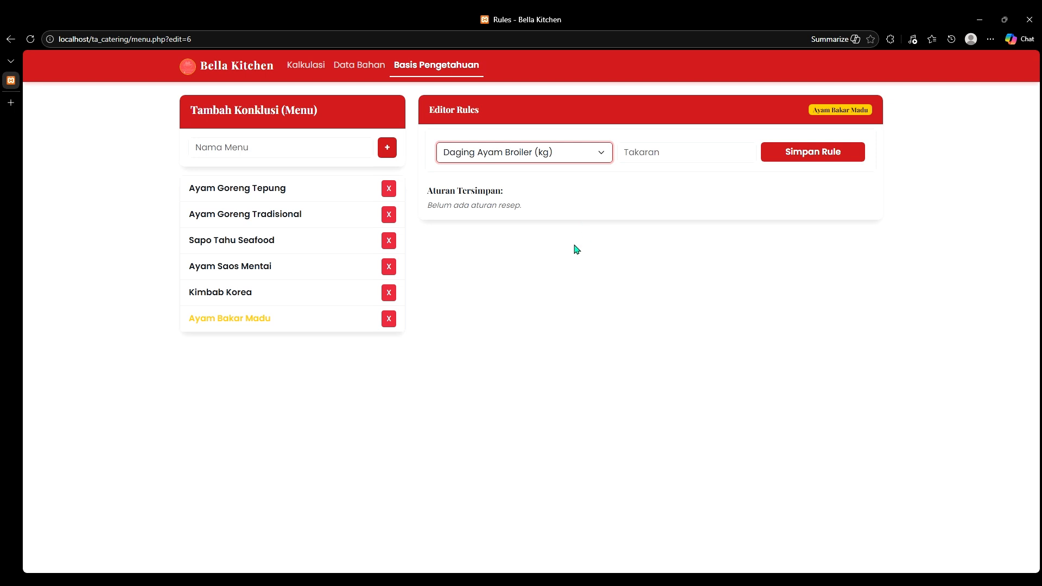
pyautogui.click(683, 164)
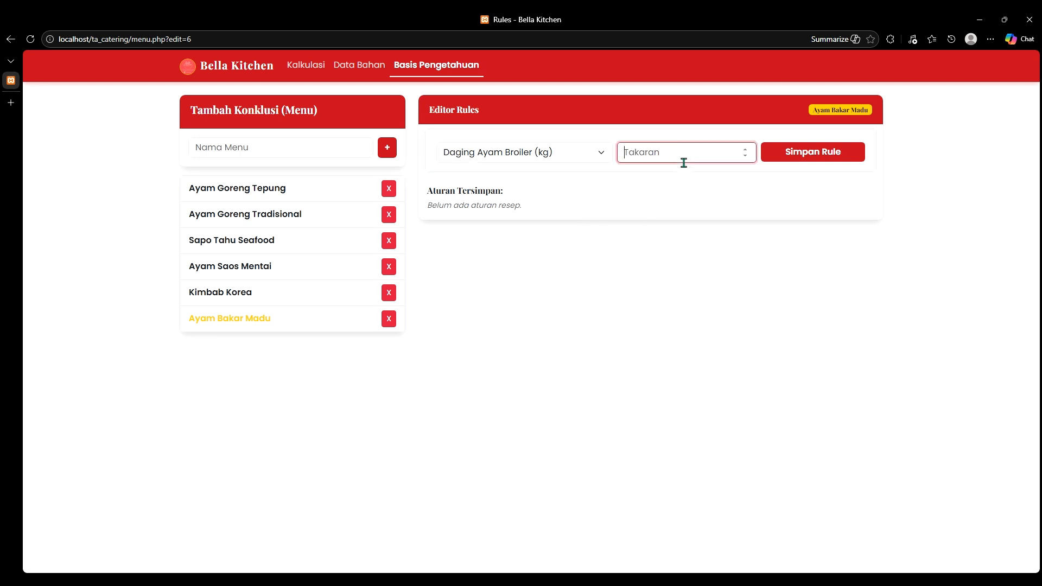
pyautogui.click(745, 150)
pyautogui.moveTo(707, 156); pyautogui.dragTo(624, 155)
pyautogui.write('0.200')
pyautogui.click(831, 156)
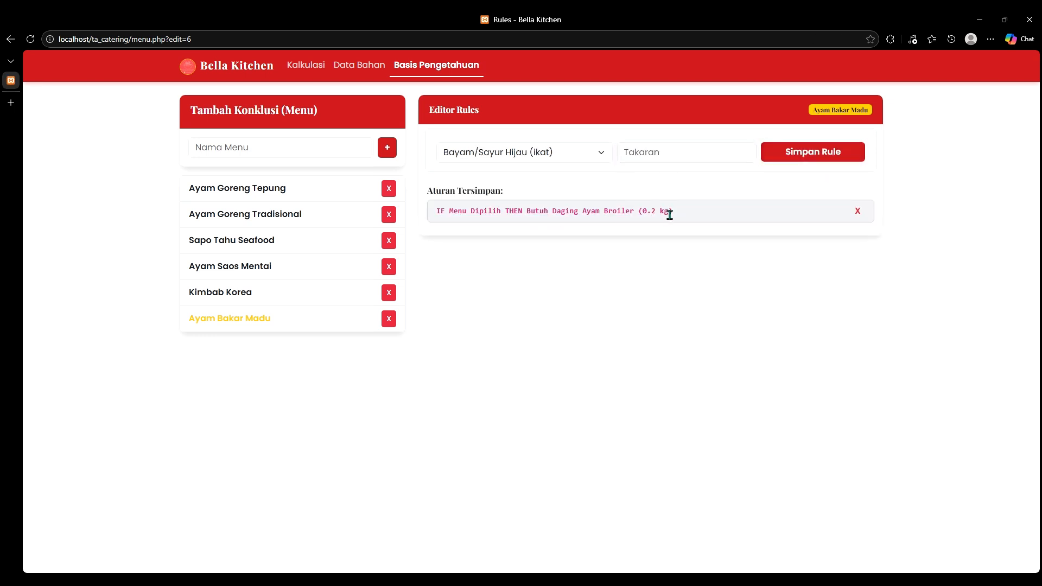
# Step: Add rules for Madu Murni 0.025 liter and Kecap Manis 0.015 liter
pyautogui.click(584, 153)
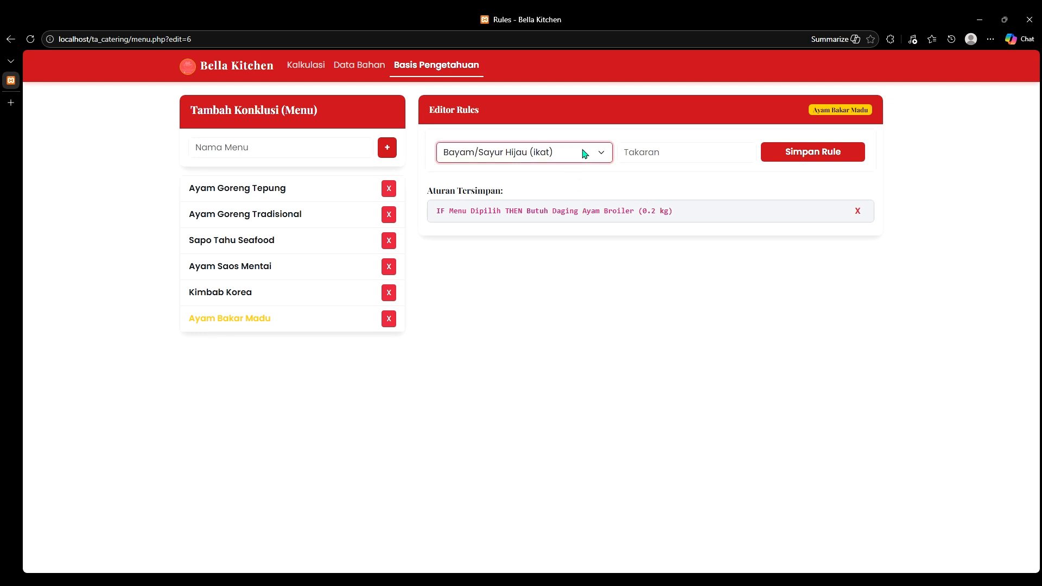
pyautogui.click(574, 188)
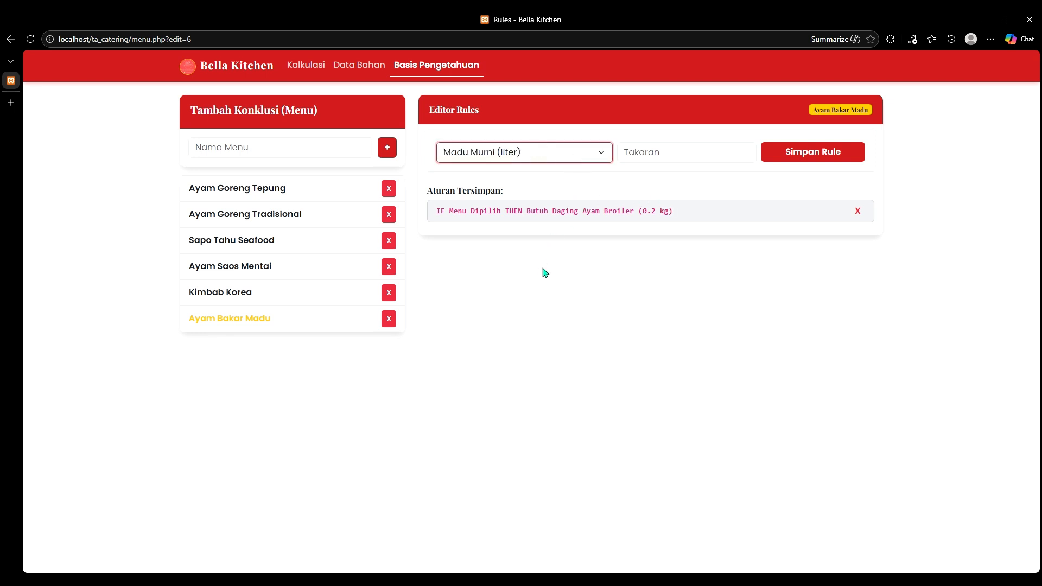
pyautogui.click(704, 167)
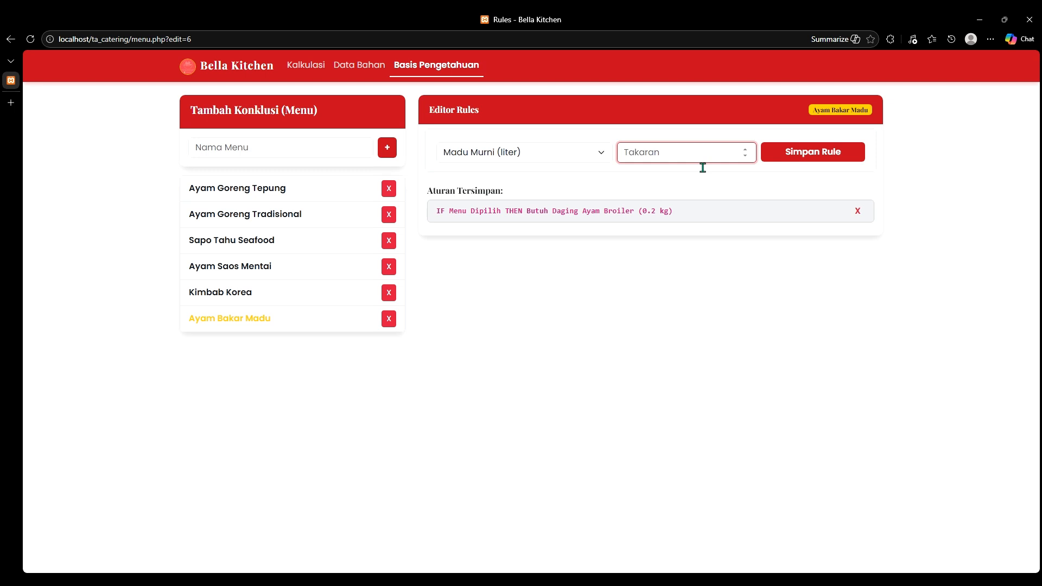
pyautogui.write('0.025')
pyautogui.click(803, 161)
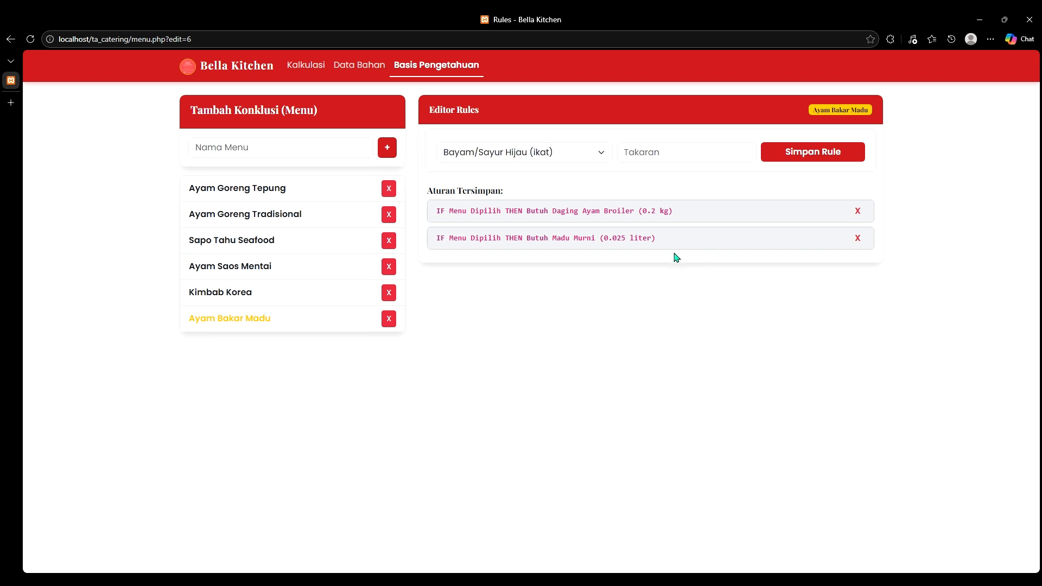
pyautogui.click(581, 158)
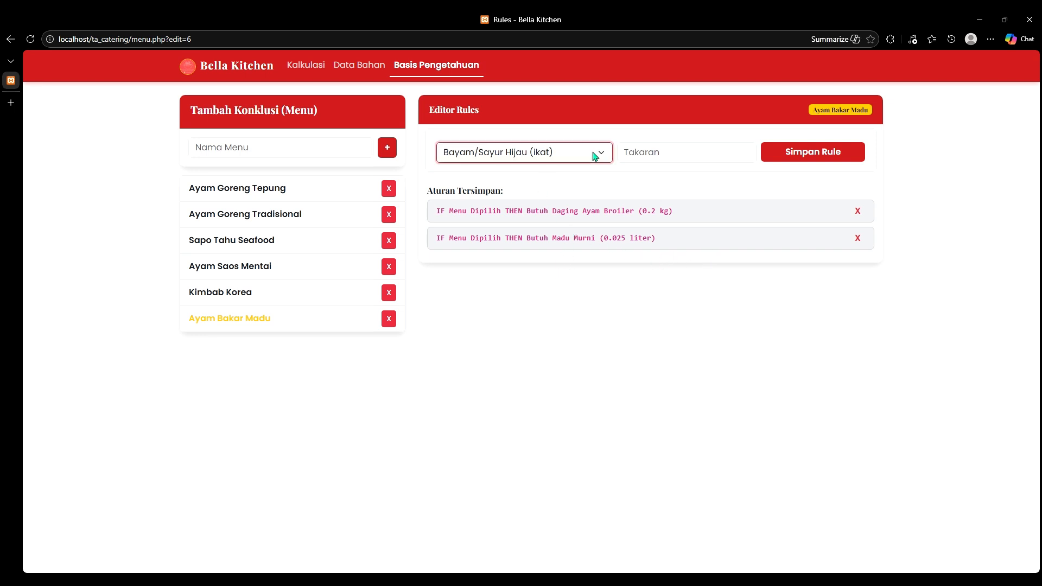
pyautogui.click(578, 168)
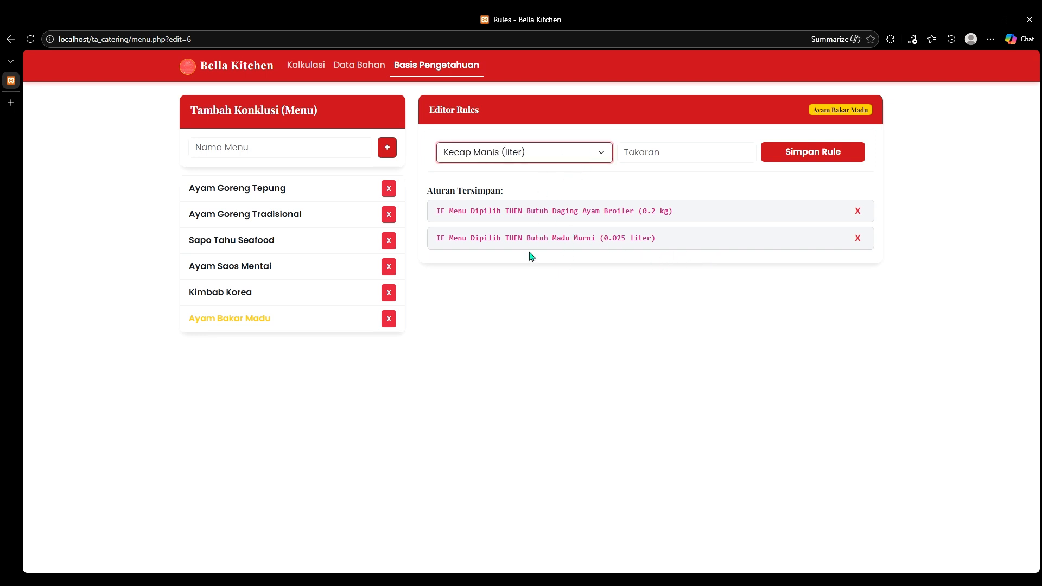
pyautogui.click(688, 160)
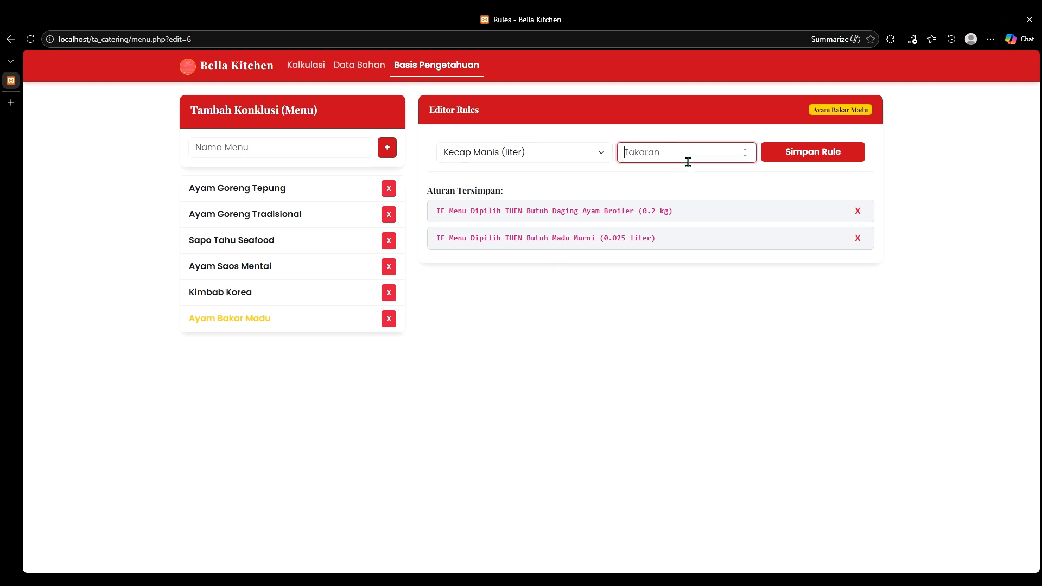
pyautogui.write('0.015')
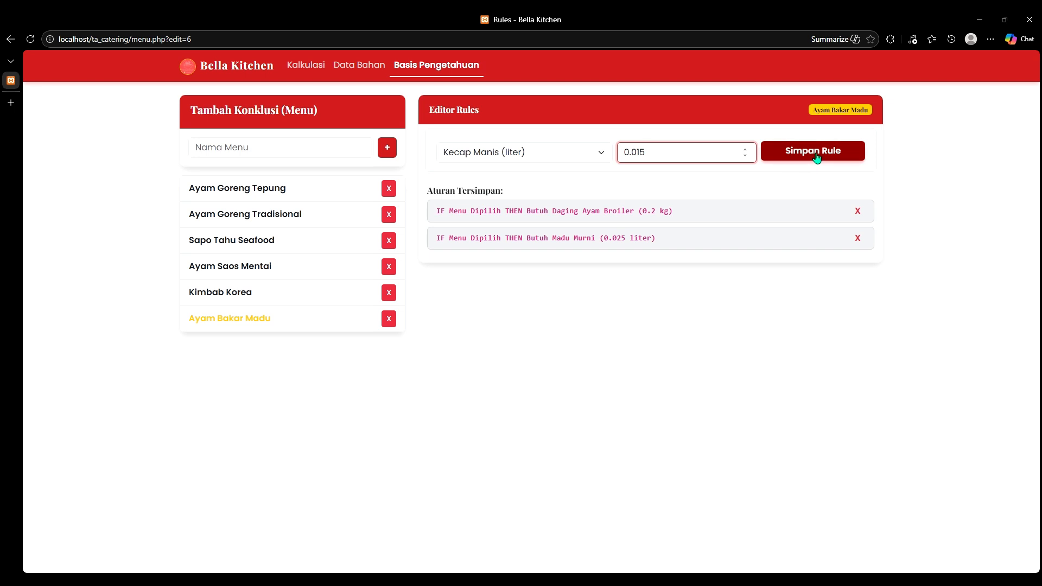
pyautogui.click(817, 156)
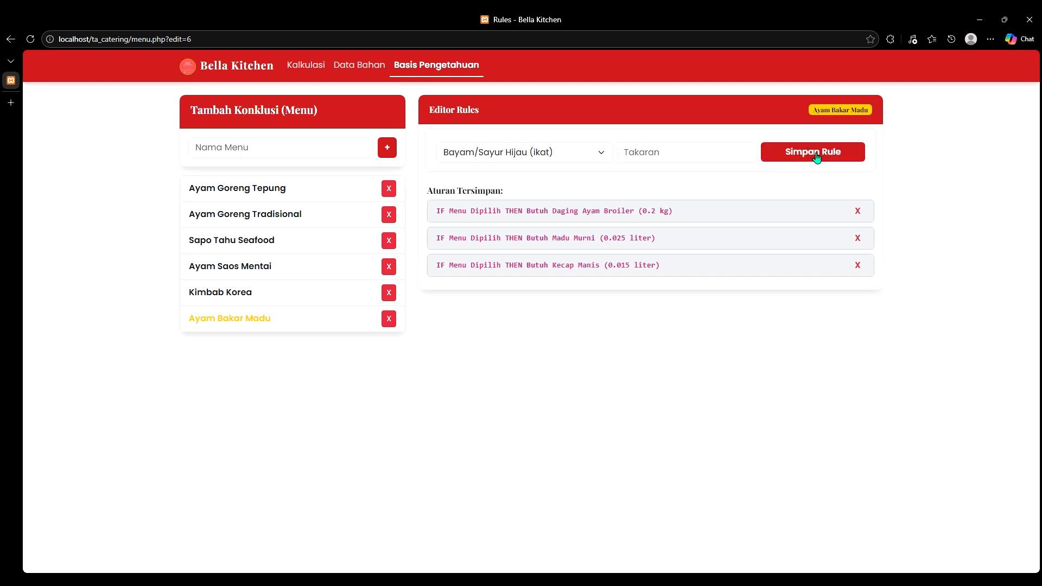
# Step: Add a Bumbu Halus Komplit 0.03 kg rule and enter Minyak Goreng at 0.010
pyautogui.click(577, 155)
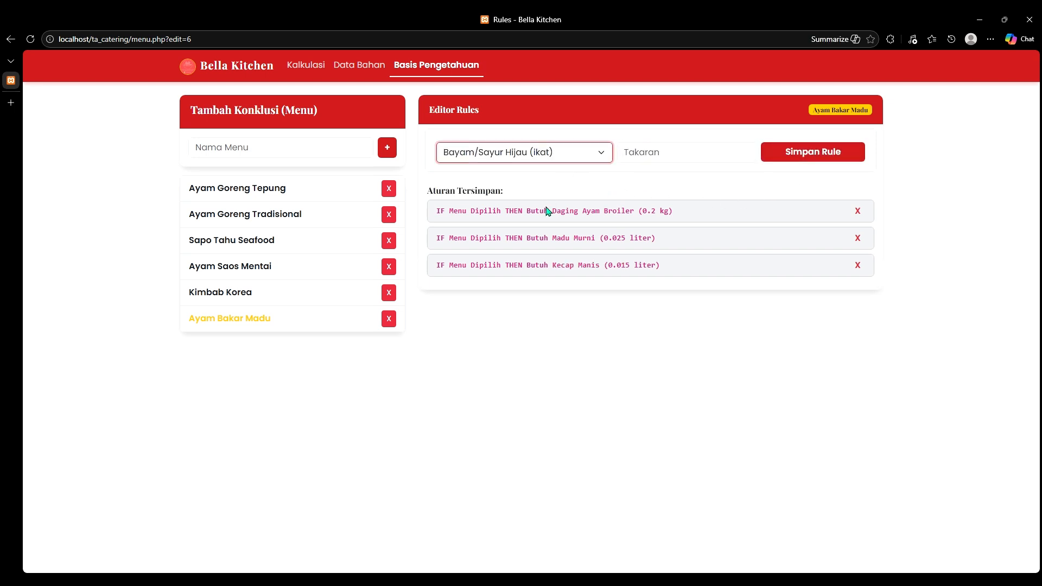
pyautogui.click(578, 198)
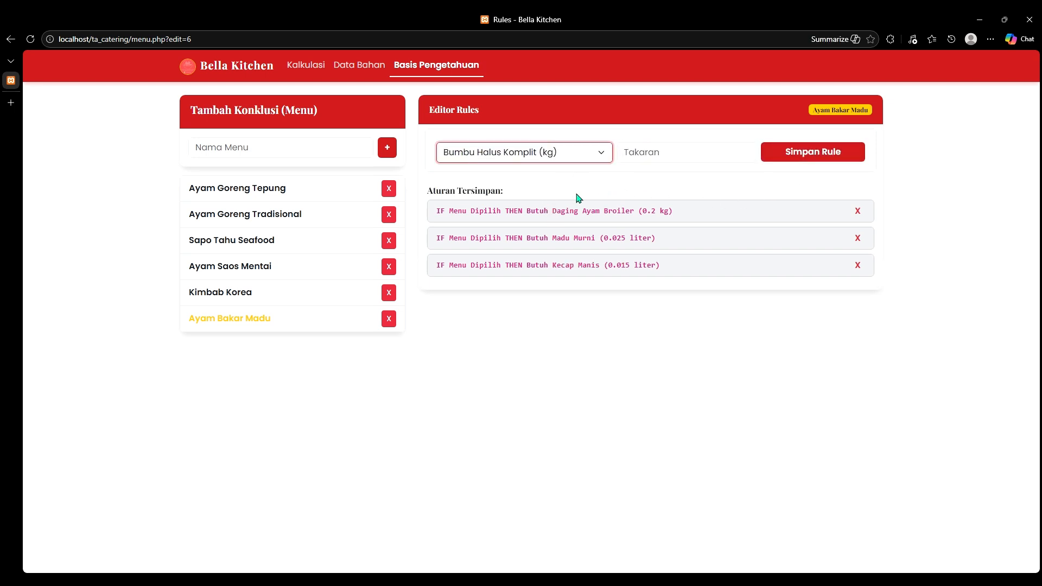
pyautogui.click(674, 158)
pyautogui.write('0')
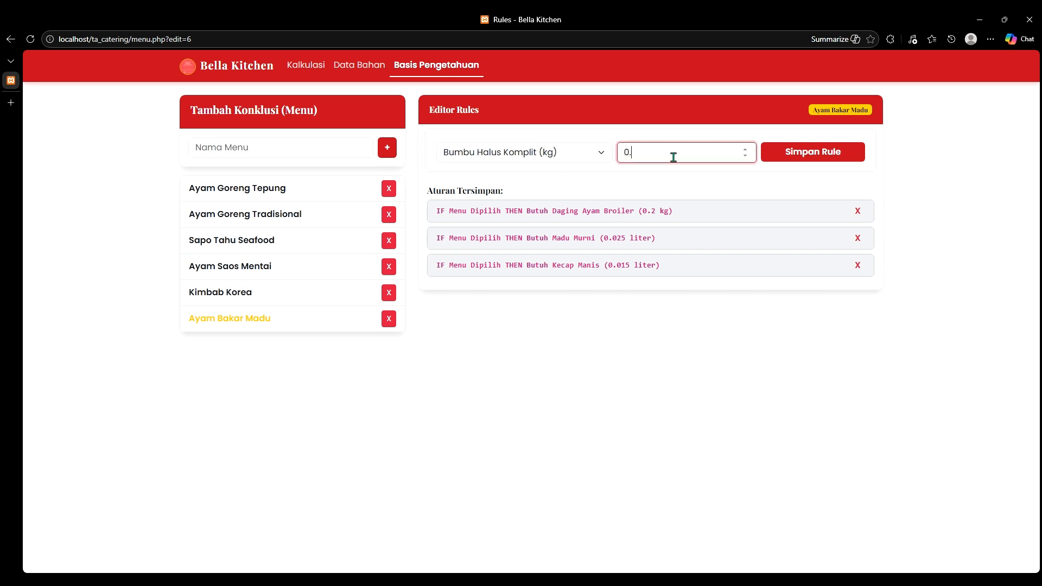
pyautogui.write('.03')
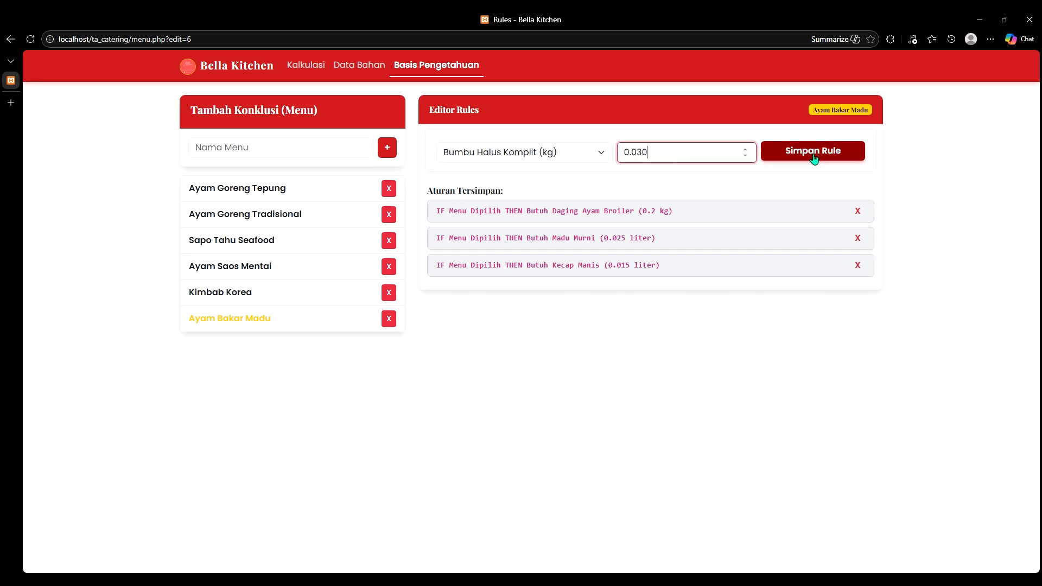
pyautogui.click(812, 157)
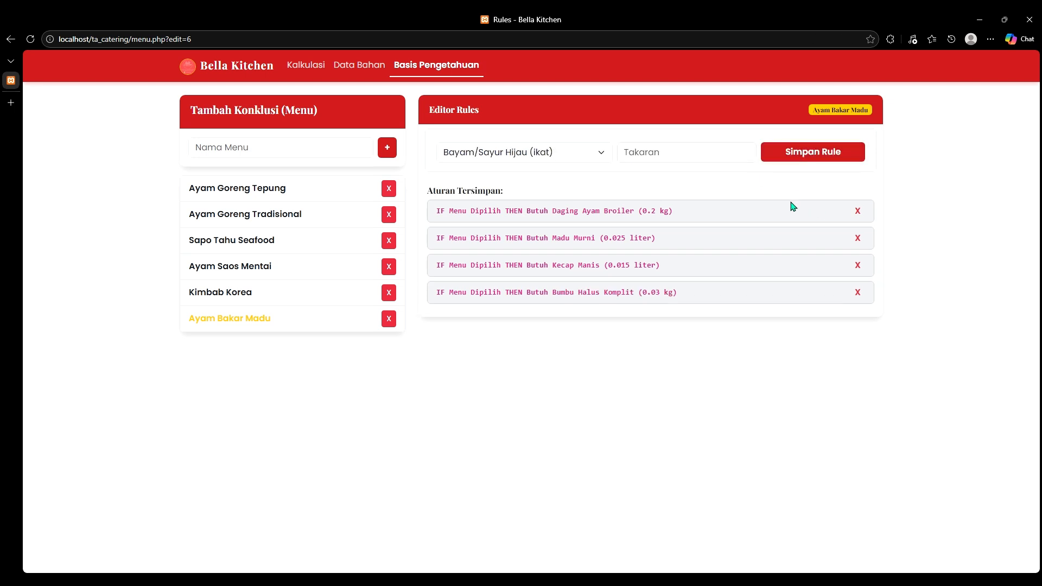
pyautogui.click(584, 152)
pyautogui.click(579, 166)
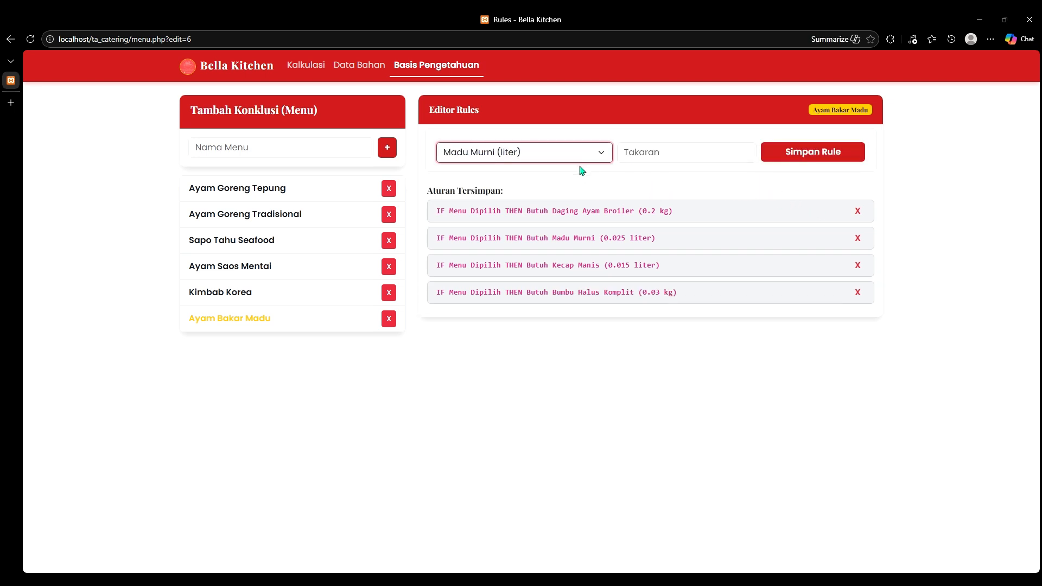
pyautogui.press('Down')
pyautogui.click(680, 167)
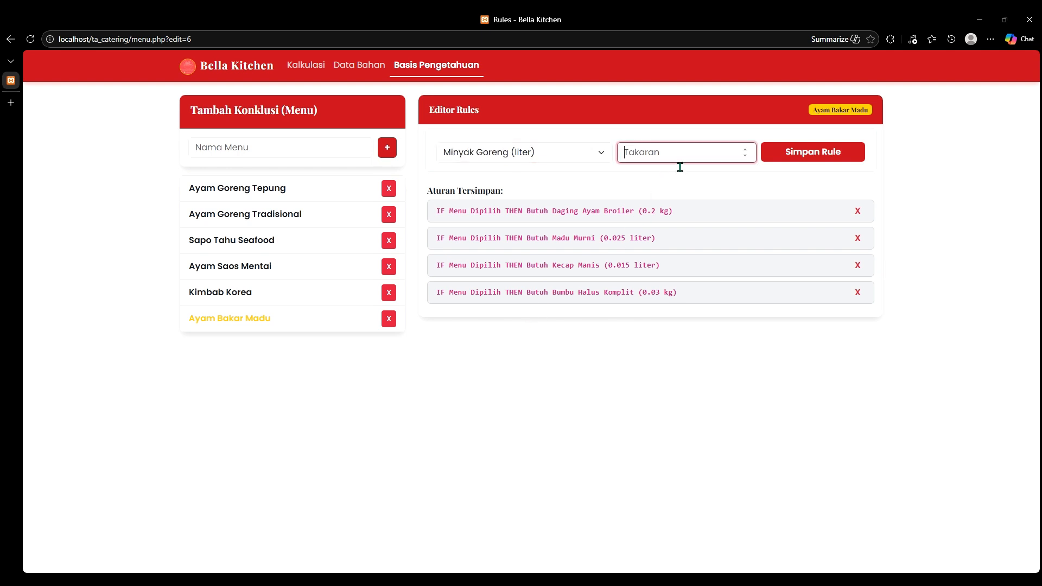
pyautogui.write('0.010')
# Step: Save the Minyak Goreng rule, then set Kalkulasi to Ayam Bakar Madu, 50 portions, 40% margin
pyautogui.click(803, 157)
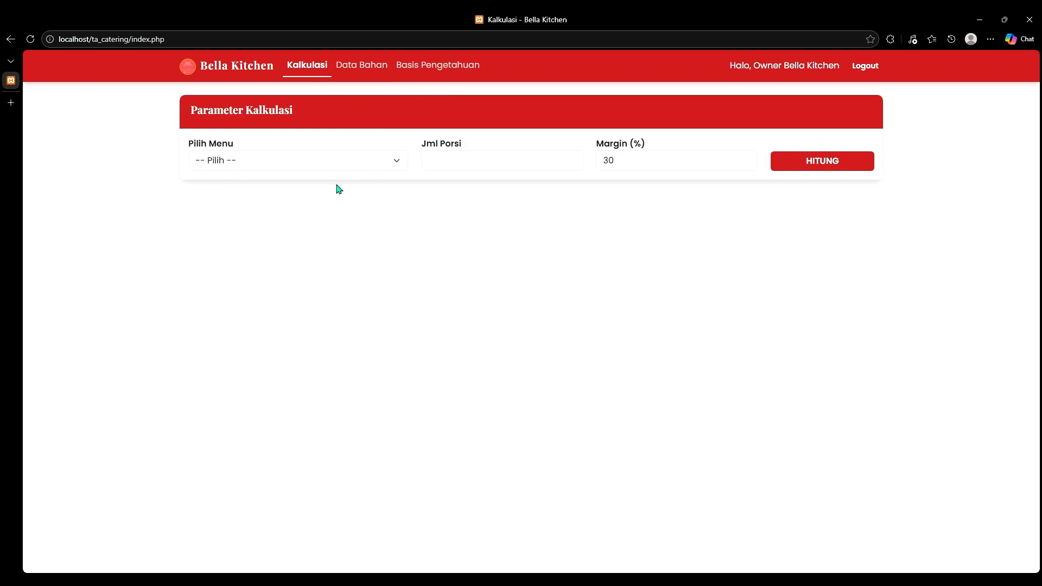
pyautogui.click(321, 167)
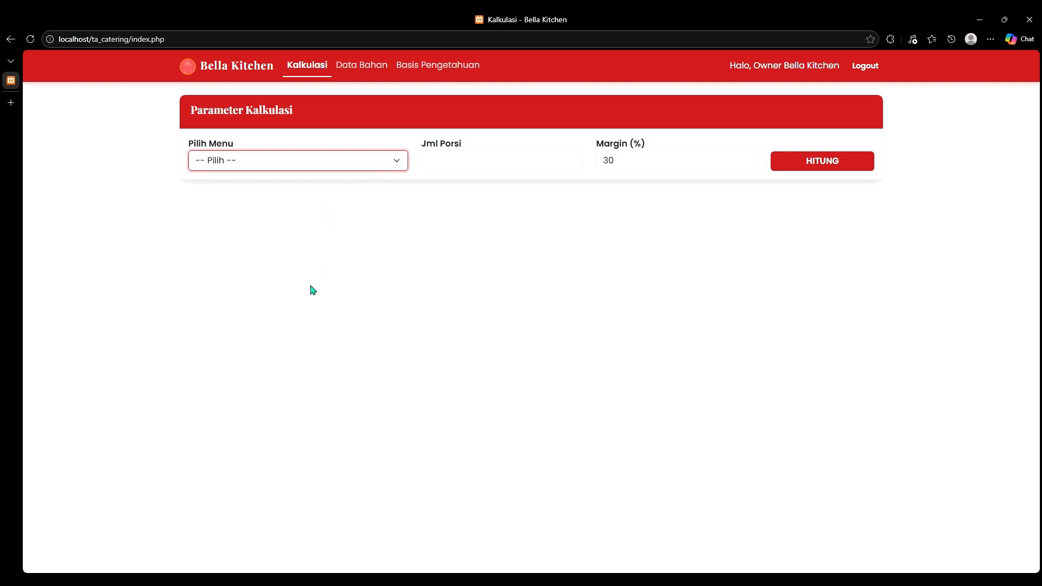
pyautogui.press('Down')
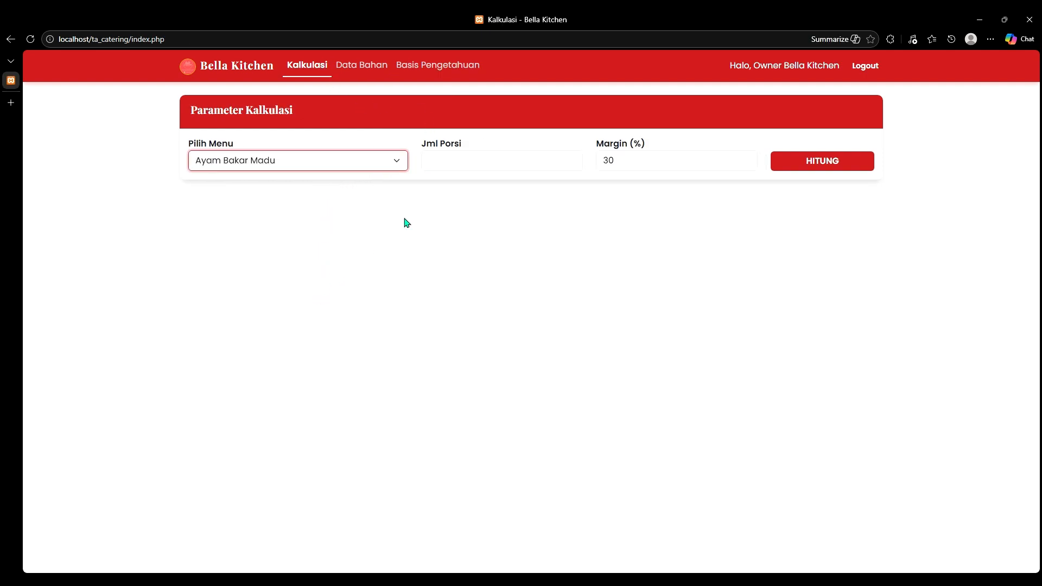
pyautogui.click(476, 168)
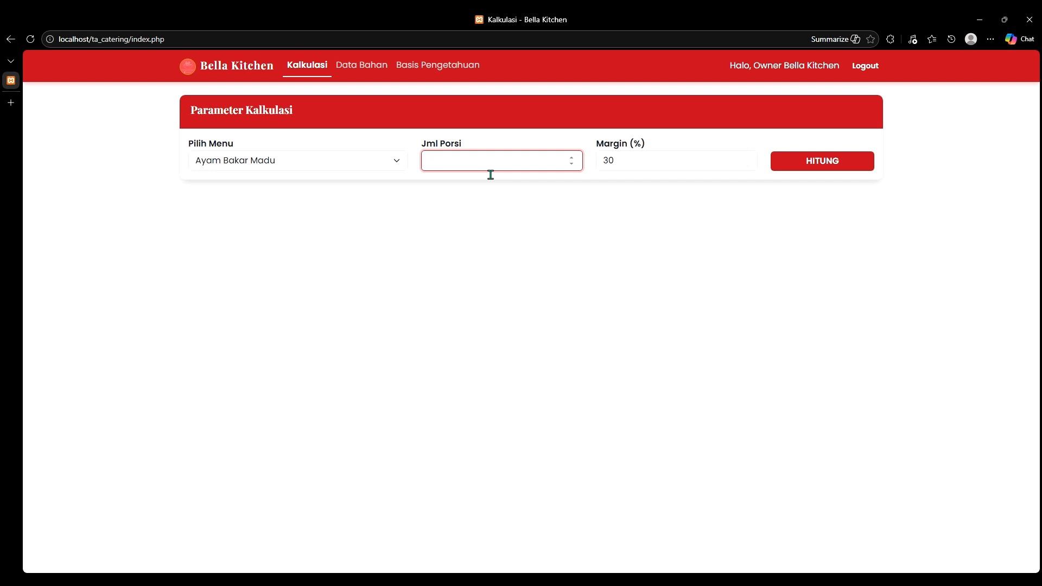
pyautogui.write('50')
pyautogui.press('Tab')
pyautogui.write('4')
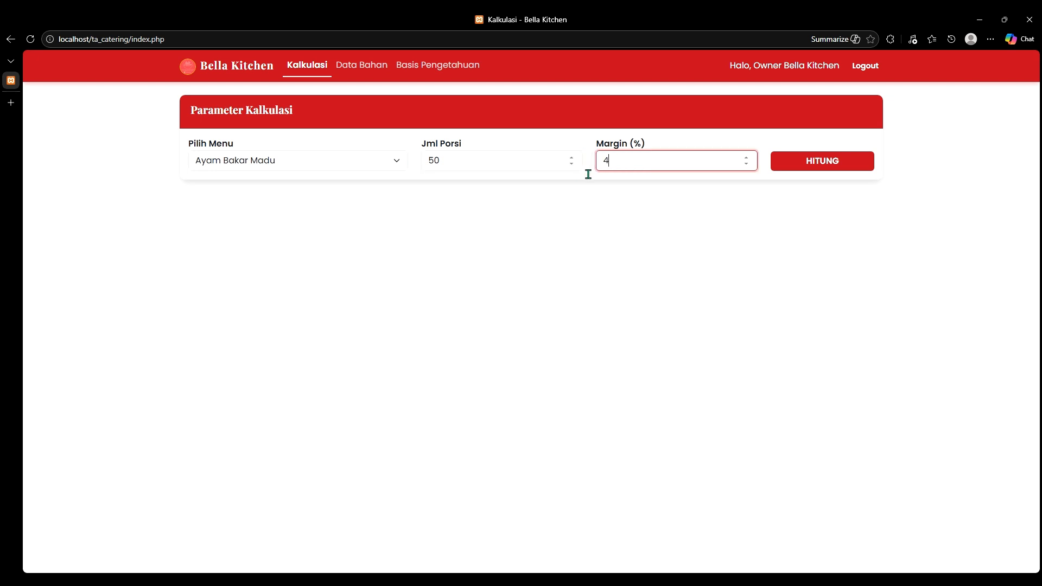
pyautogui.write('0')
# Step: Run the HITUNG calculation and review the ingredient cost lines in the reasoning trace
pyautogui.click(829, 160)
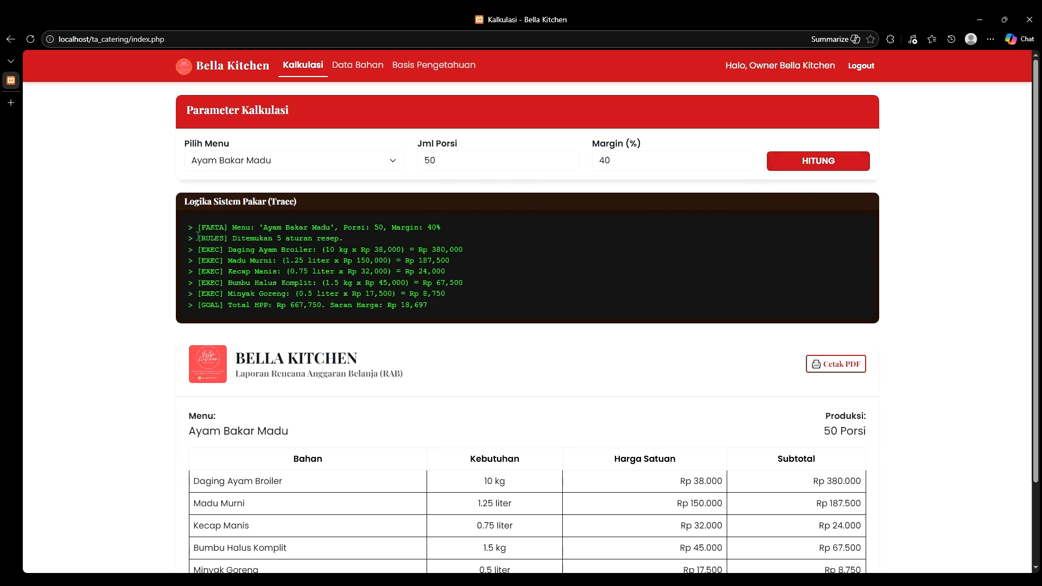
pyautogui.moveTo(189, 227)
pyautogui.mouseDown()
pyautogui.moveTo(318, 239)
pyautogui.moveTo(448, 226)
pyautogui.mouseUp()
pyautogui.click(401, 236)
pyautogui.moveTo(228, 250)
pyautogui.mouseDown()
pyautogui.moveTo(395, 267)
pyautogui.moveTo(447, 284)
pyautogui.mouseUp()
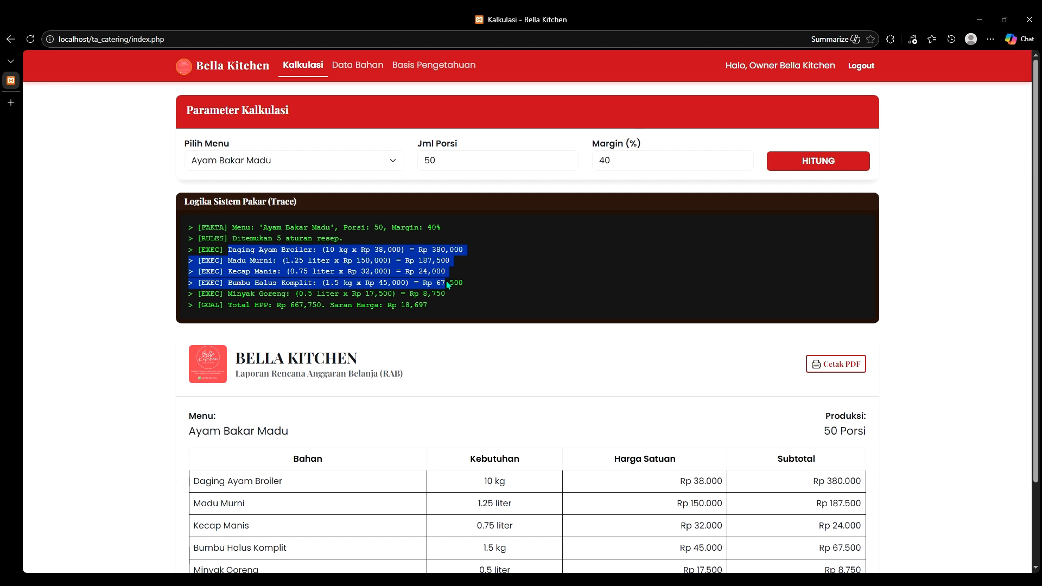
pyautogui.click(359, 302)
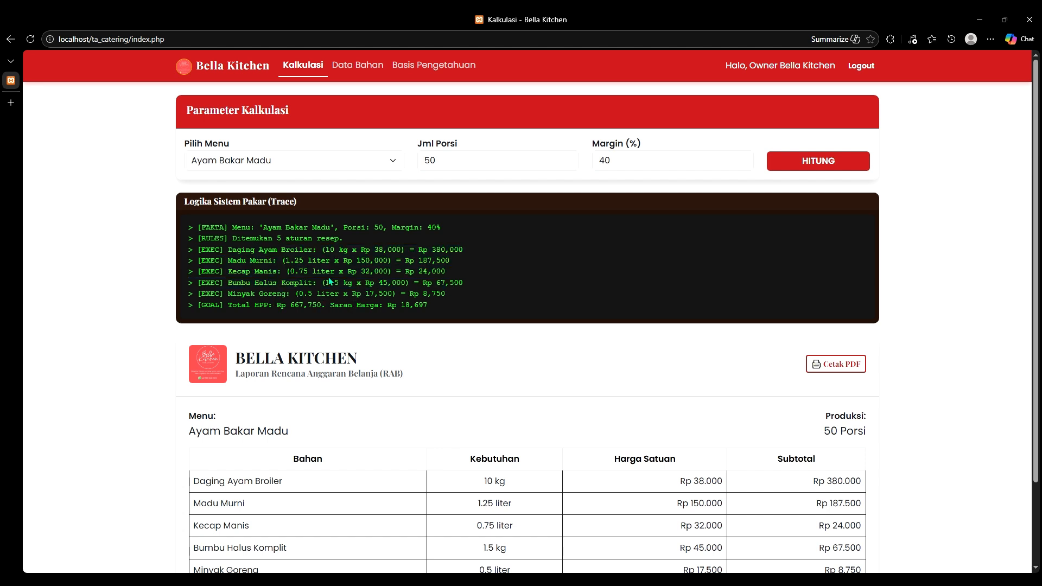
pyautogui.moveTo(353, 274); pyautogui.dragTo(419, 276)
pyautogui.click(377, 299)
pyautogui.moveTo(324, 255); pyautogui.dragTo(349, 262)
pyautogui.click(344, 293)
# Step: Review the Total HPP Rp 667,750 and suggested selling price in the trace
pyautogui.moveTo(220, 314); pyautogui.dragTo(341, 314)
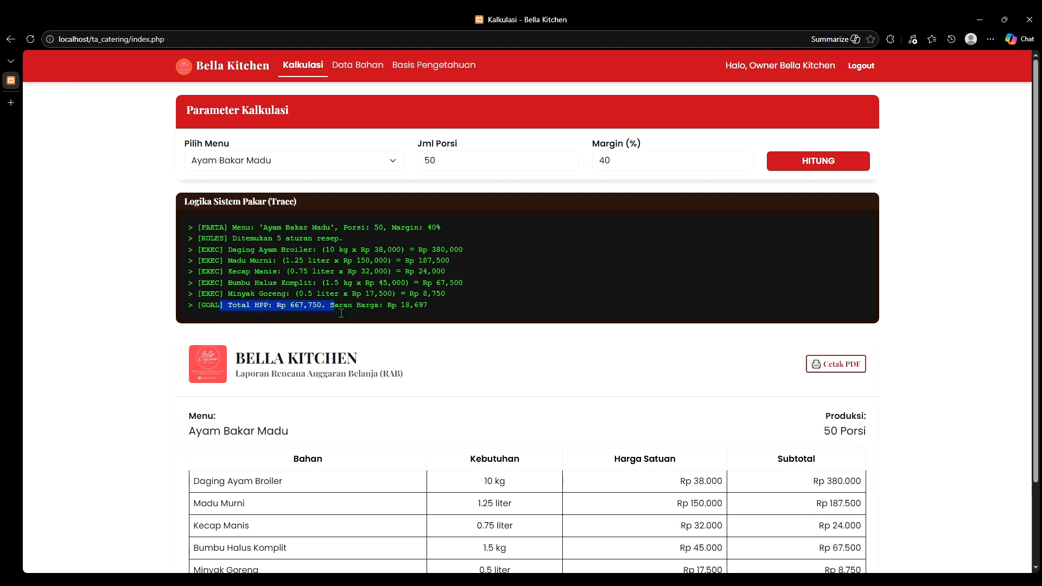
pyautogui.click(434, 305)
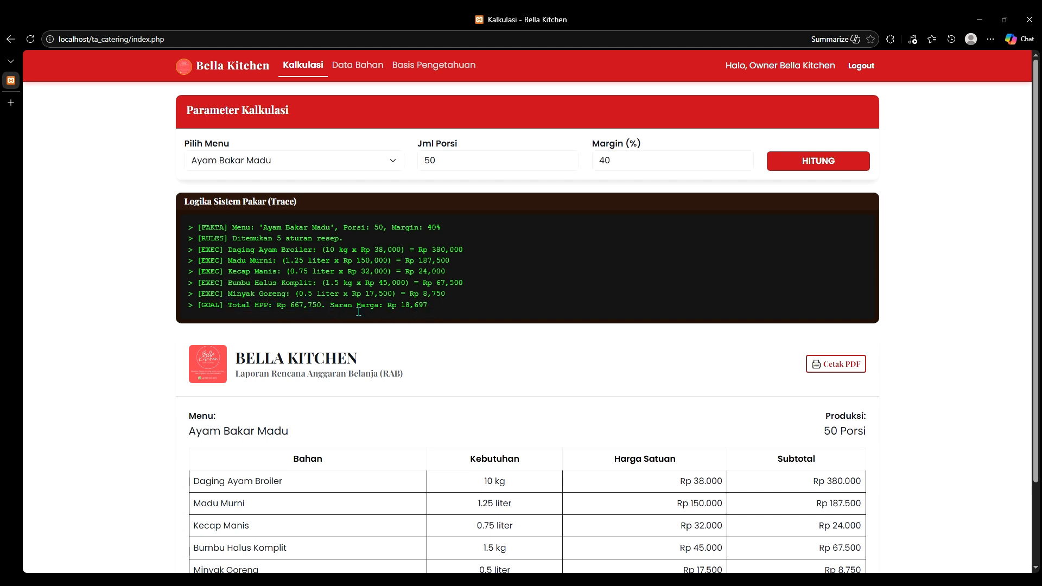
pyautogui.moveTo(353, 307); pyautogui.dragTo(414, 305)
pyautogui.click(616, 373)
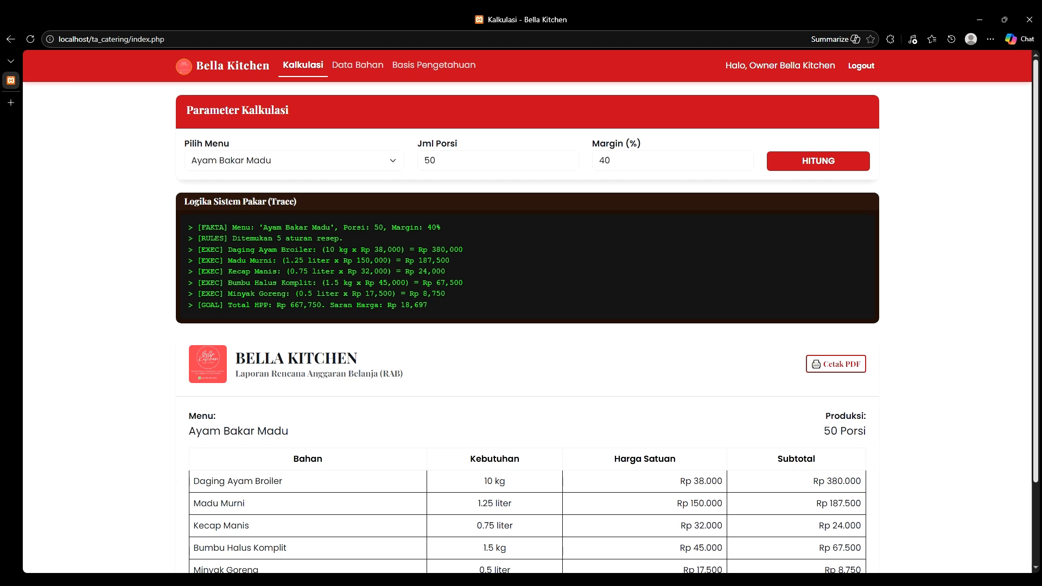
pyautogui.scroll(-2, 448, 286)
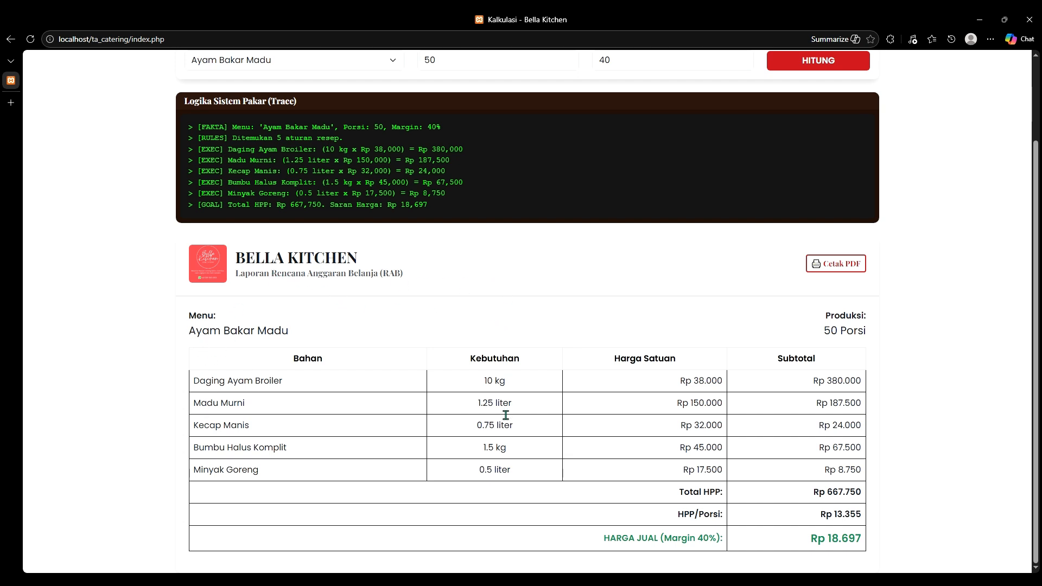
pyautogui.moveTo(475, 384); pyautogui.dragTo(561, 445)
pyautogui.click(561, 446)
pyautogui.moveTo(822, 340); pyautogui.dragTo(890, 423)
pyautogui.click(884, 443)
pyautogui.moveTo(811, 539); pyautogui.dragTo(840, 543)
pyautogui.moveTo(601, 545); pyautogui.dragTo(879, 546)
pyautogui.click(952, 512)
pyautogui.moveTo(677, 518); pyautogui.dragTo(868, 522)
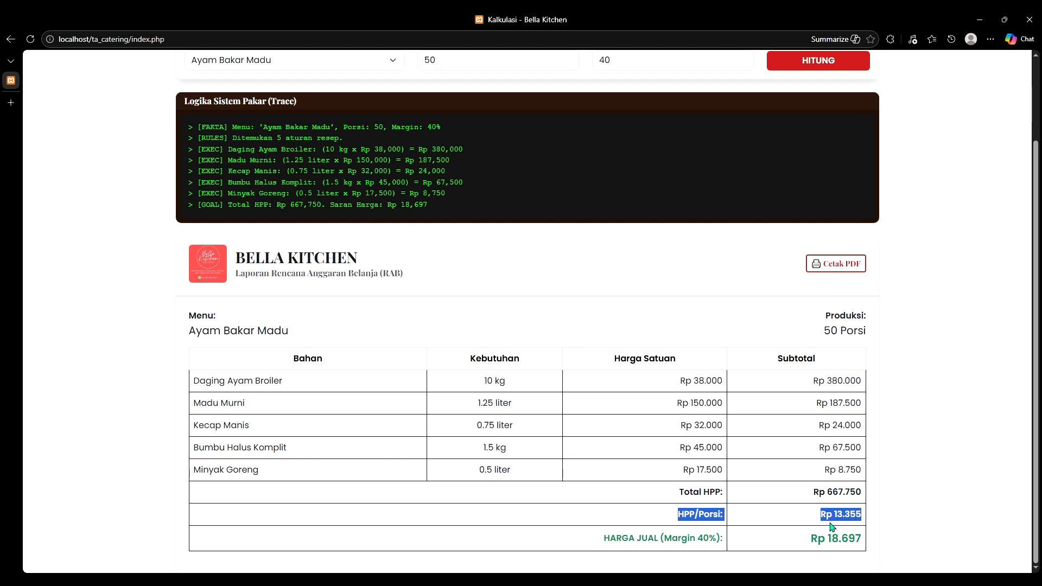
pyautogui.click(848, 524)
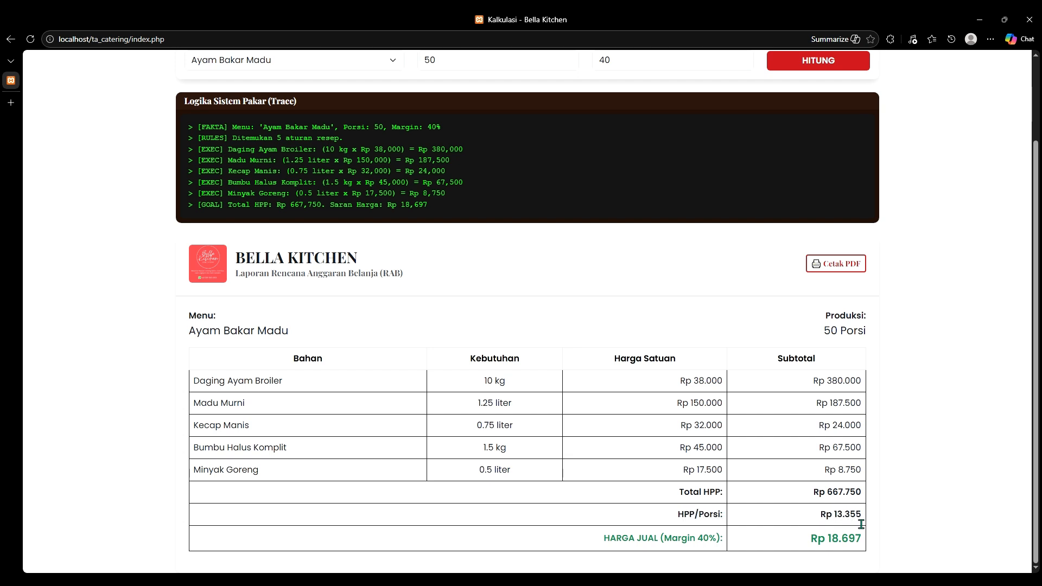
pyautogui.moveTo(604, 550); pyautogui.dragTo(905, 520)
pyautogui.click(905, 550)
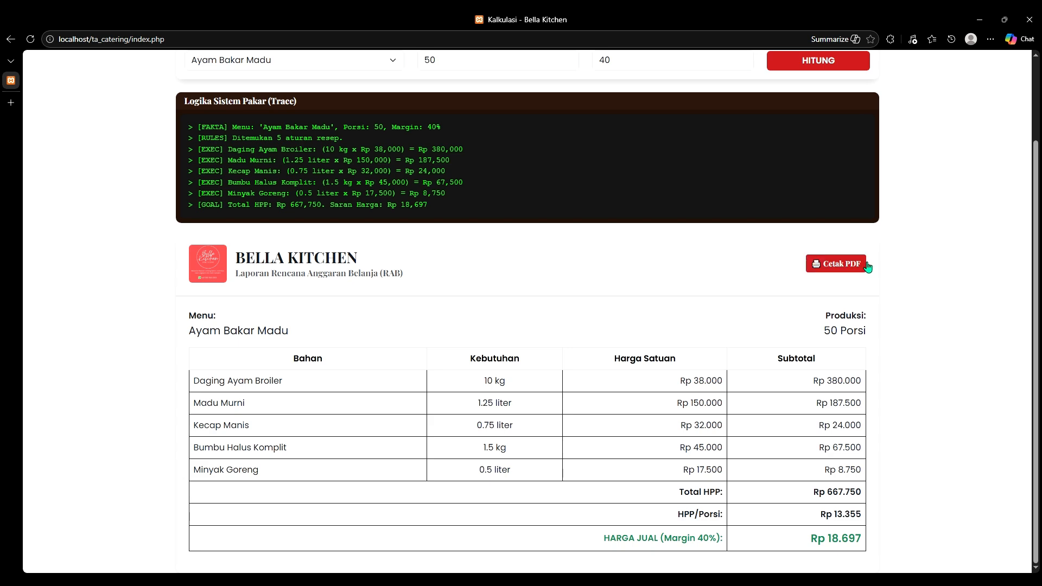
# Step: Print the Ayam Bakar Madu budget report to Save as PDF and save it
pyautogui.click(833, 266)
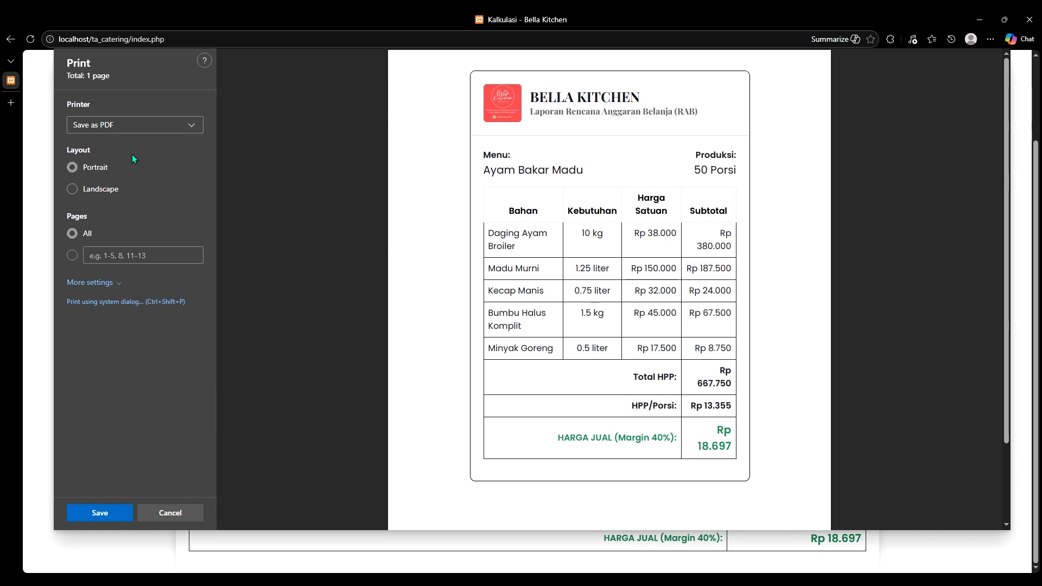
pyautogui.click(147, 124)
pyautogui.click(291, 158)
pyautogui.click(114, 513)
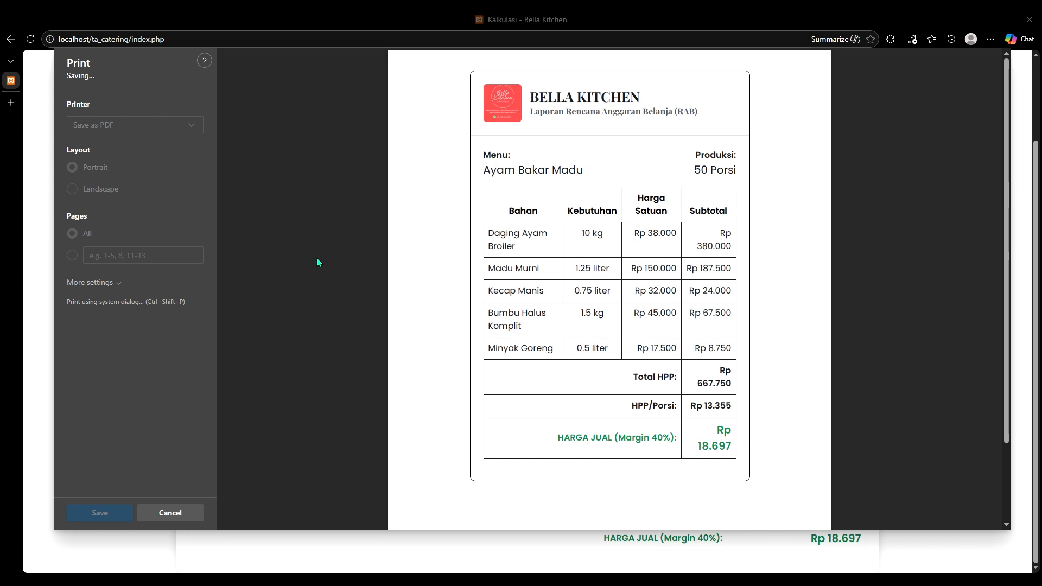